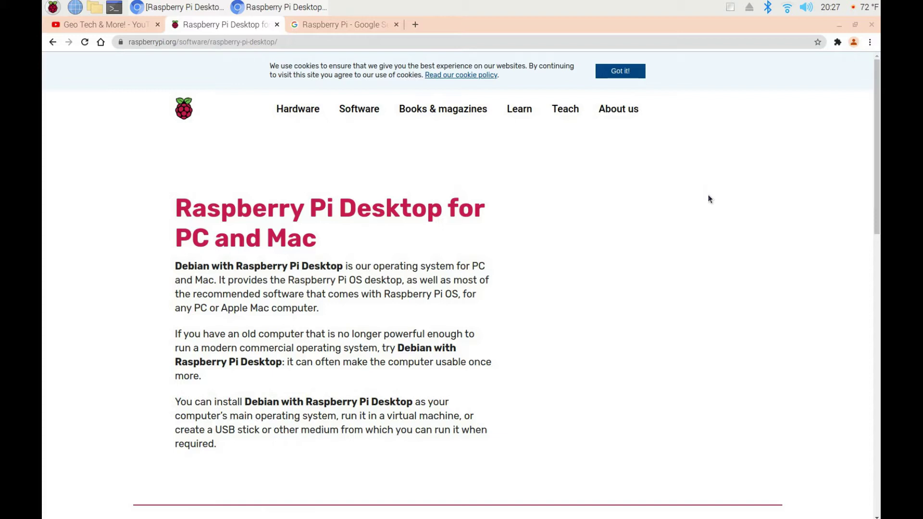
Scroll the raspberrypi.org download details, then switch to the 'Raspberry Pi - Google Search' image results tab.
{"action": "left_click_drag", "start_coordinate": [877, 189], "coordinate": [877, 285]}
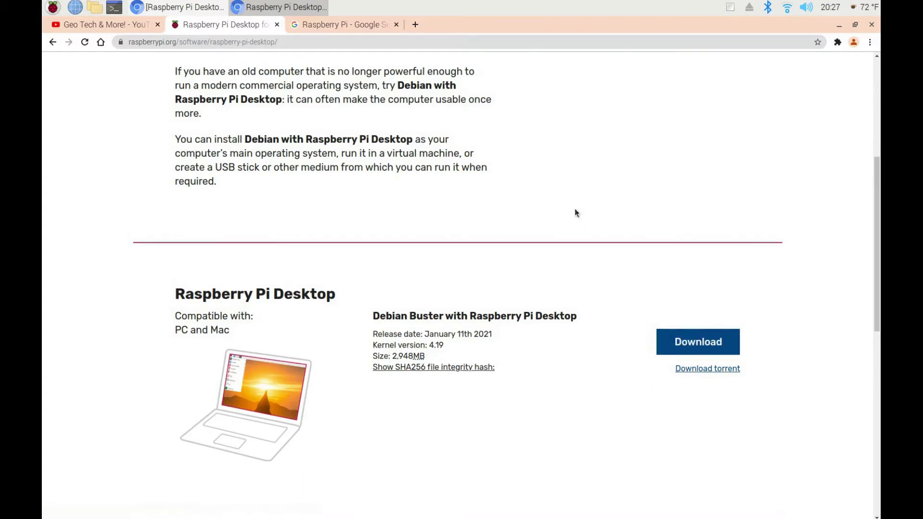
{"action": "scroll", "coordinate": [575, 210], "scroll_direction": "up", "scroll_amount": 5}
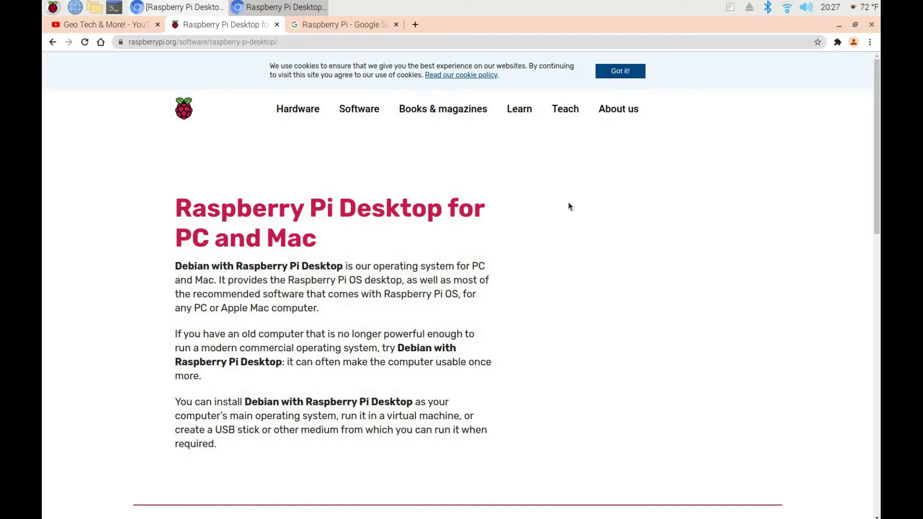
{"action": "left_click", "coordinate": [325, 25]}
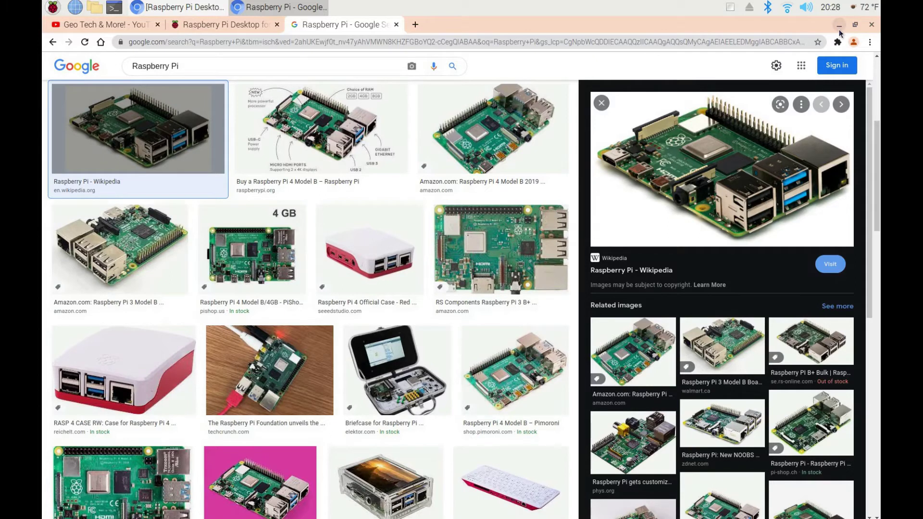
Return to the Raspberry Pi Desktop tab and scroll to its Debian Buster download, then back up.
{"action": "left_click", "coordinate": [196, 28]}
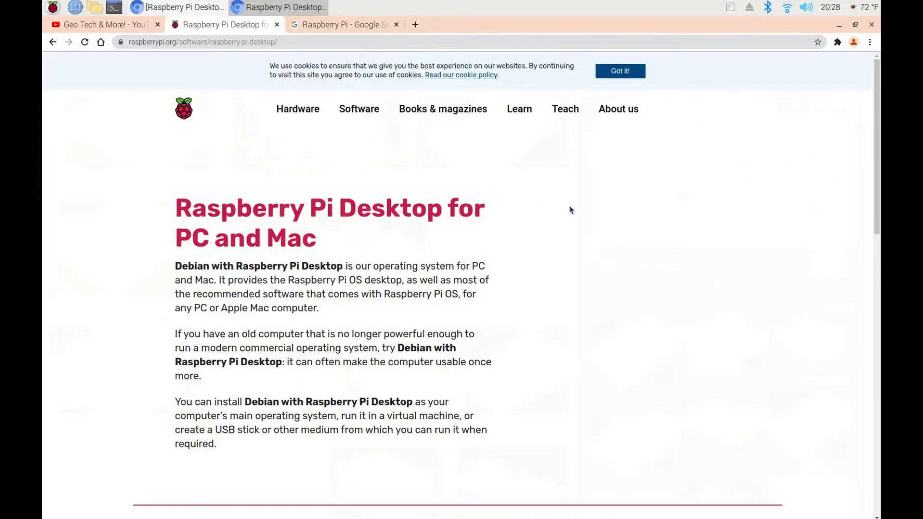
{"action": "scroll", "coordinate": [675, 212], "scroll_direction": "down", "scroll_amount": 5}
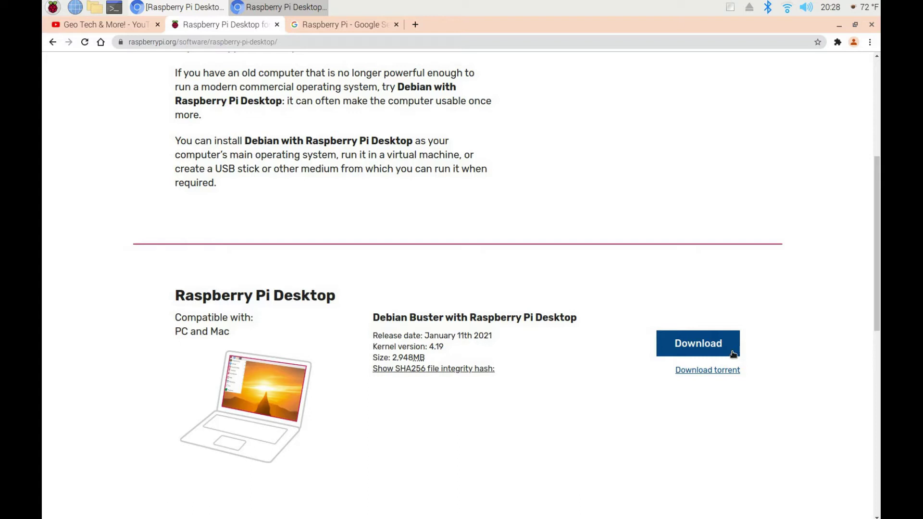
{"action": "left_click_drag", "start_coordinate": [876, 267], "coordinate": [858, 105]}
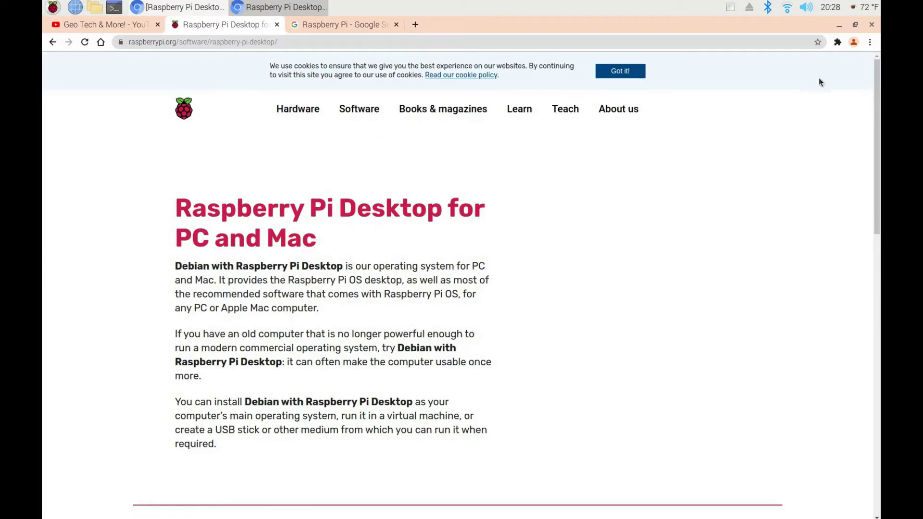
{"action": "left_click", "coordinate": [870, 42]}
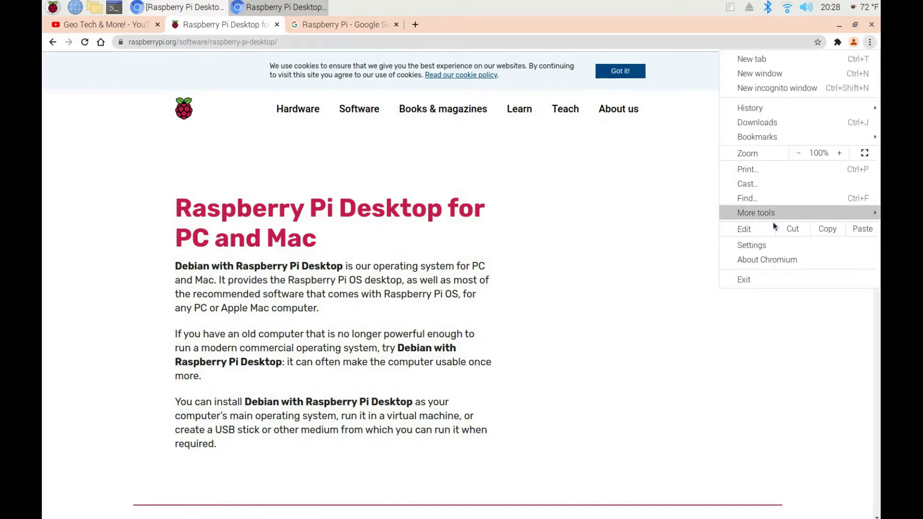
{"action": "left_click", "coordinate": [771, 261]}
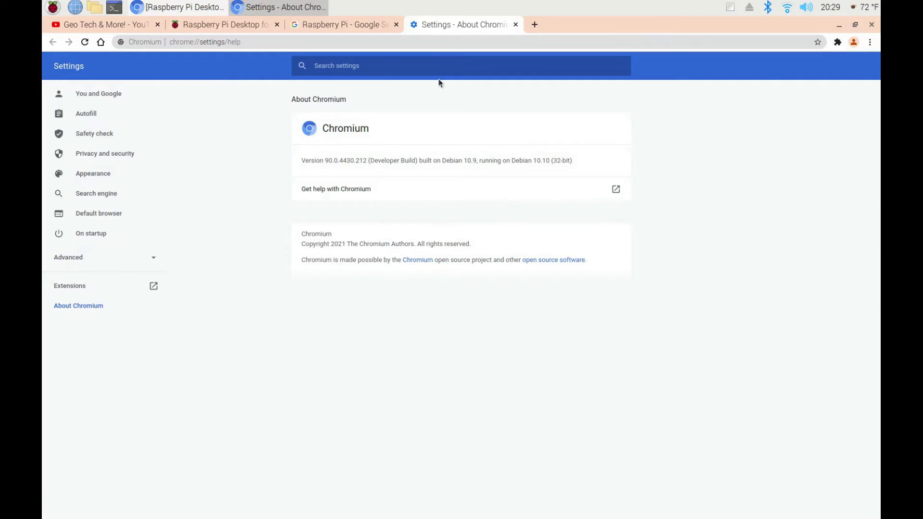
{"action": "left_click", "coordinate": [331, 25]}
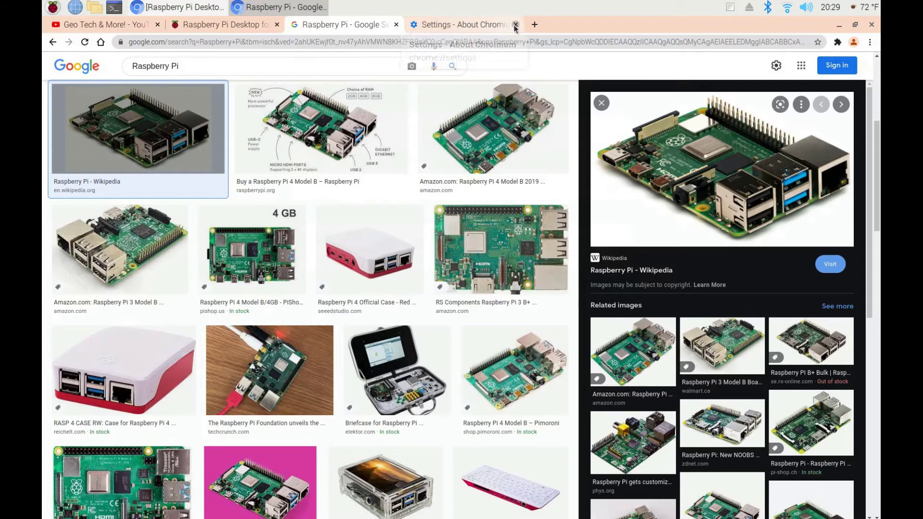
{"action": "left_click", "coordinate": [234, 22]}
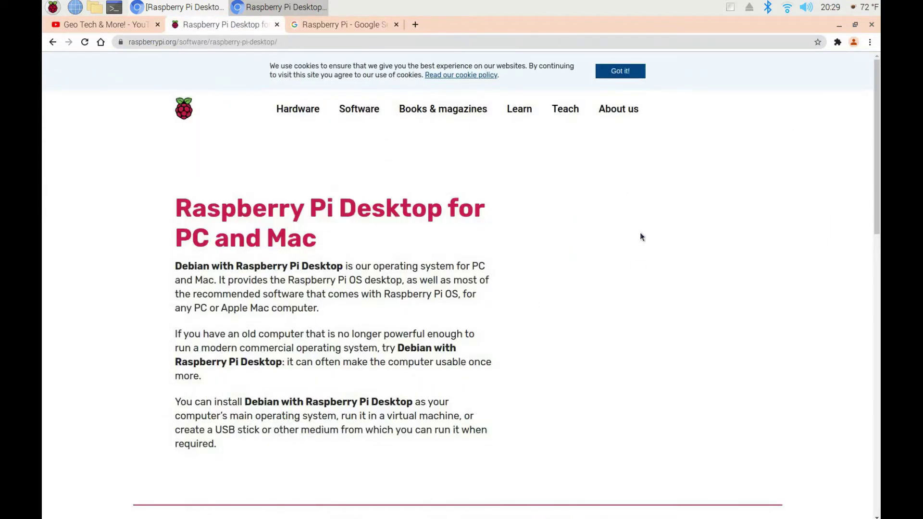
Scroll through the Geo Tech & More! YouTube uploads, then minimize Chromium.
{"action": "left_click", "coordinate": [117, 27]}
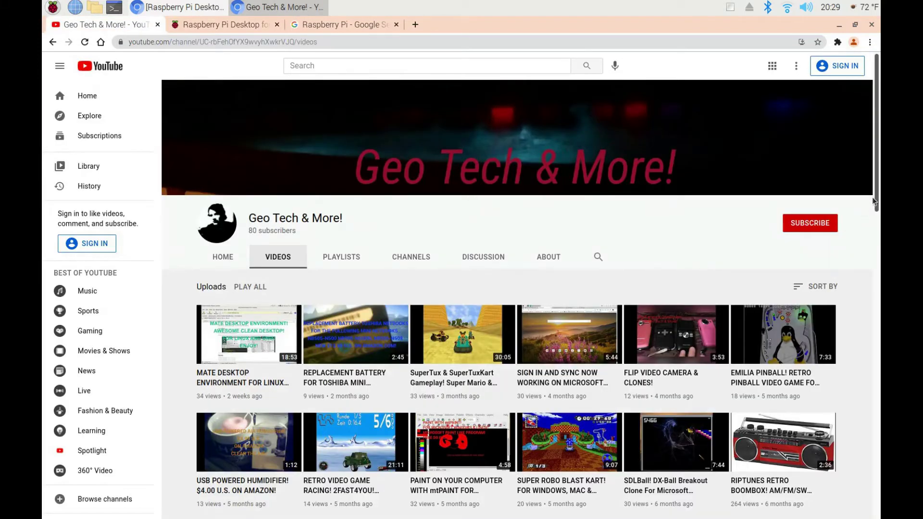
{"action": "left_click_drag", "start_coordinate": [874, 202], "coordinate": [879, 444]}
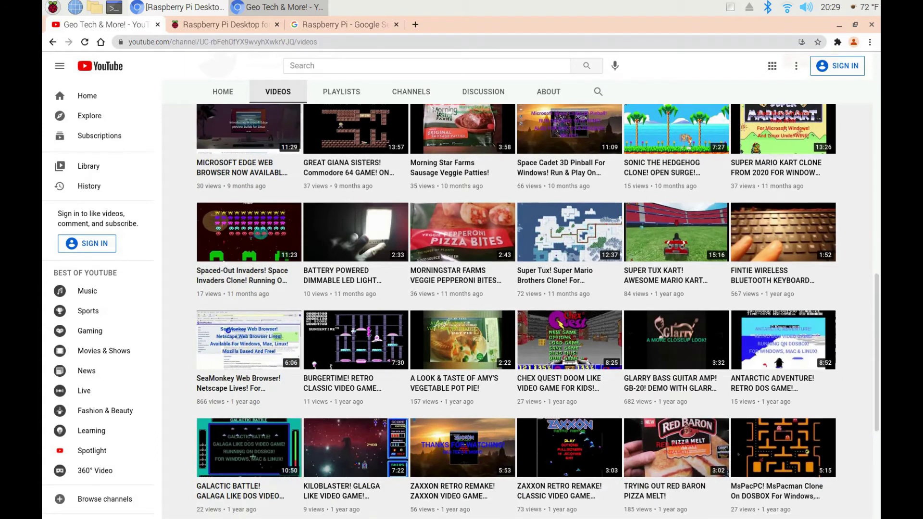
{"action": "scroll", "coordinate": [537, 312], "scroll_direction": "down", "scroll_amount": 1}
{"action": "scroll", "coordinate": [516, 312], "scroll_direction": "down", "scroll_amount": 10}
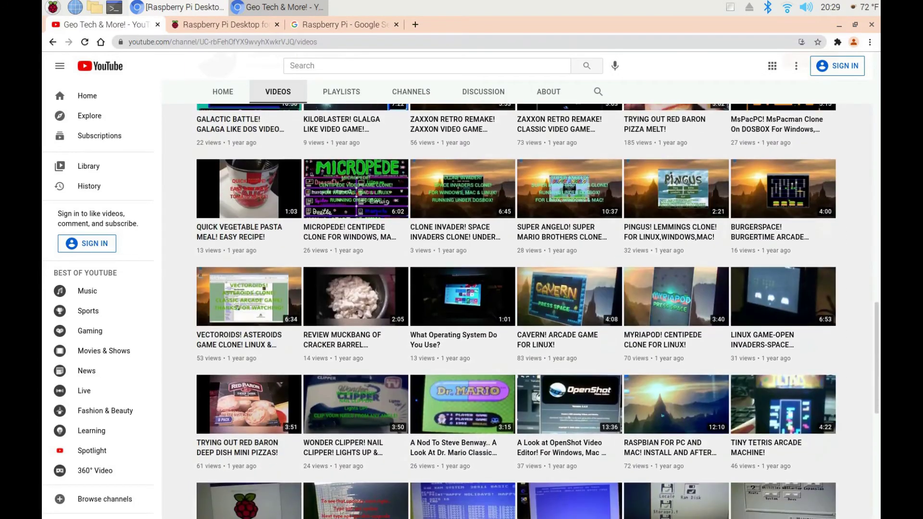
{"action": "scroll", "coordinate": [880, 332], "scroll_direction": "up", "scroll_amount": 15}
{"action": "scroll", "coordinate": [880, 331], "scroll_direction": "up", "scroll_amount": 6}
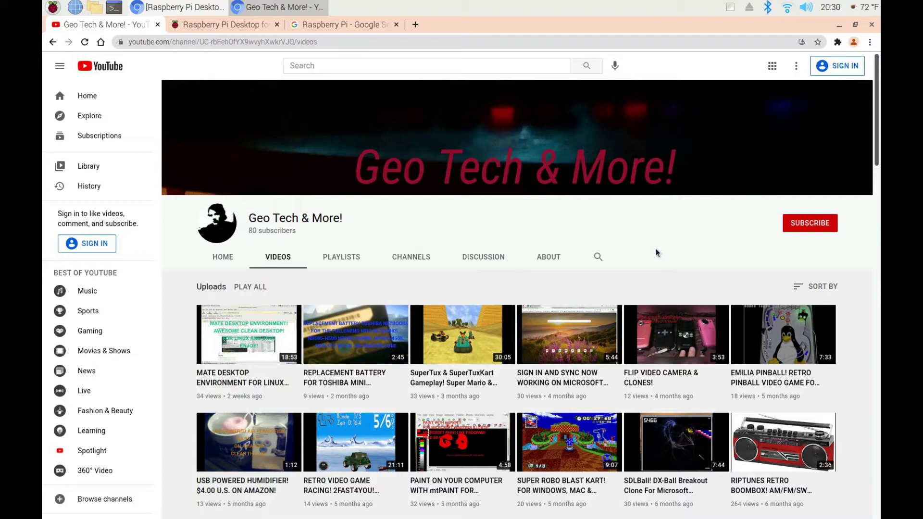
{"action": "left_click", "coordinate": [839, 25]}
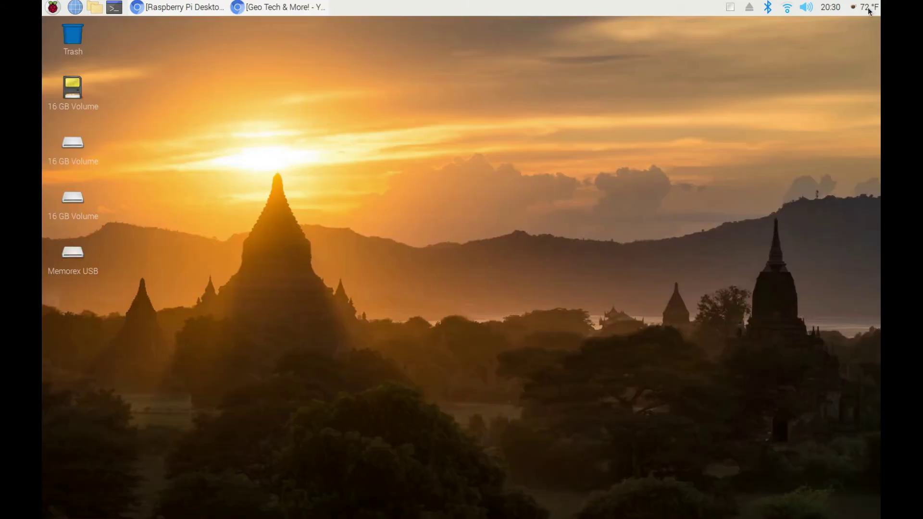
Check the tooltips of the weather, clock and Wi-Fi panel icons.
{"action": "mouse_move", "coordinate": [869, 10]}
{"action": "mouse_move", "coordinate": [830, 13]}
{"action": "mouse_move", "coordinate": [791, 8]}
Bring up the Raspberry applications menu briefly, then dismiss it.
{"action": "left_click", "coordinate": [58, 12]}
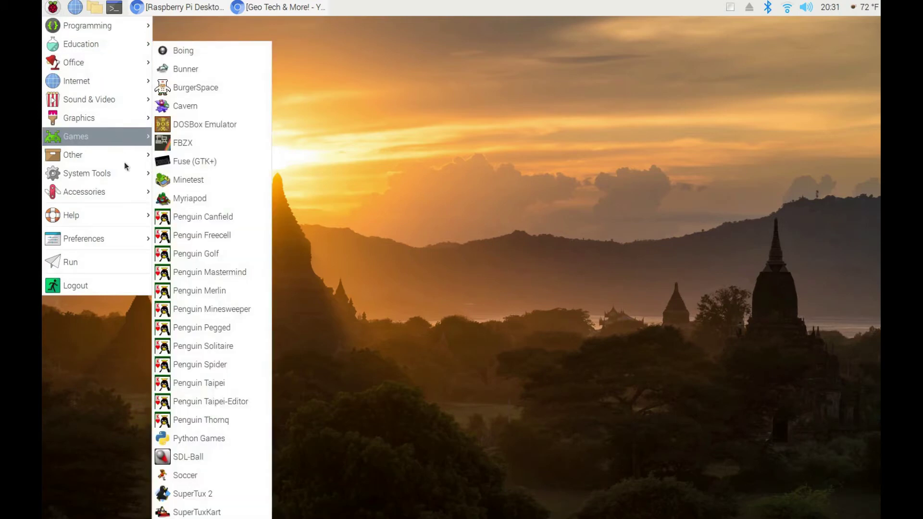
{"action": "mouse_move", "coordinate": [123, 110]}
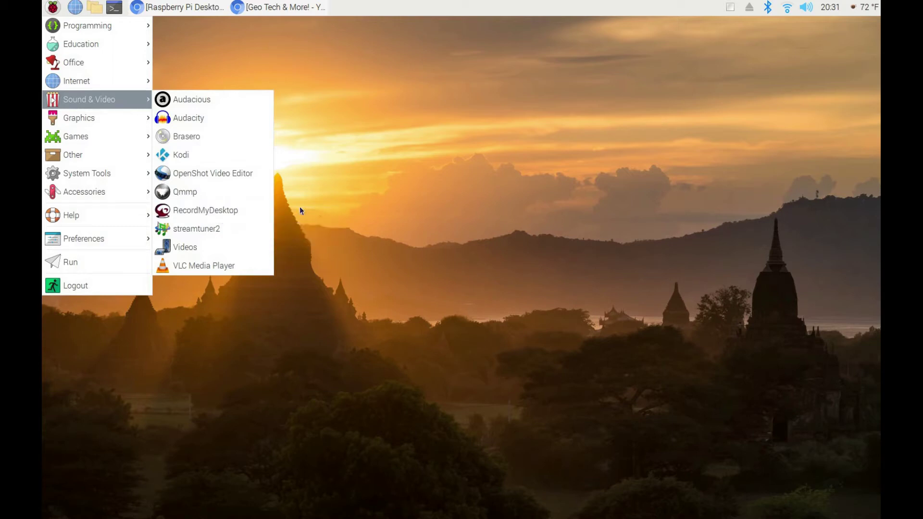
{"action": "left_click", "coordinate": [371, 180]}
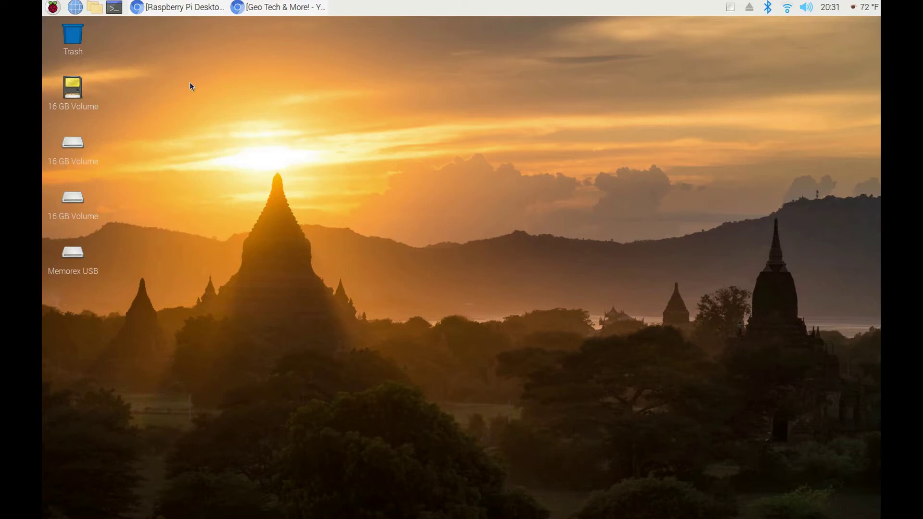
Browse the menu's Internet submenu (Chromium, Claws Mail, Dillo, FileZilla, XChat) and launch Dillo.
{"action": "left_click", "coordinate": [51, 7]}
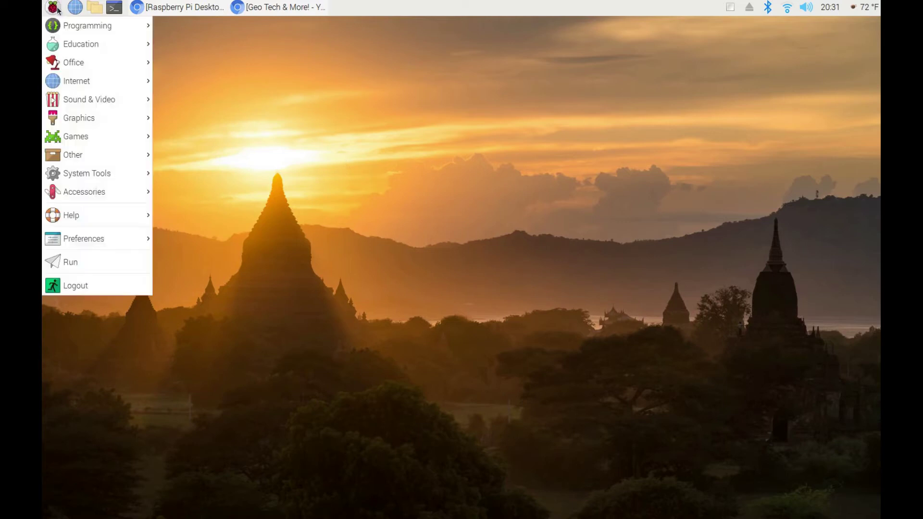
{"action": "mouse_move", "coordinate": [76, 28]}
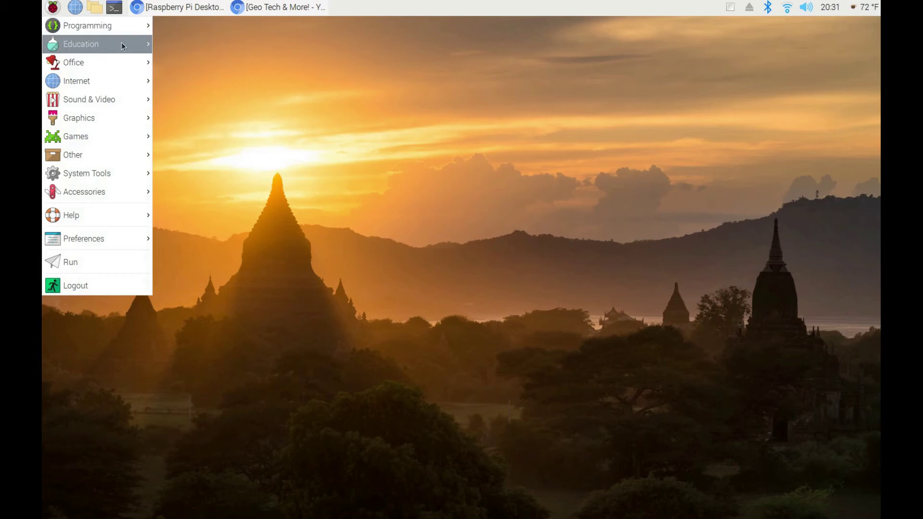
{"action": "mouse_move", "coordinate": [123, 49]}
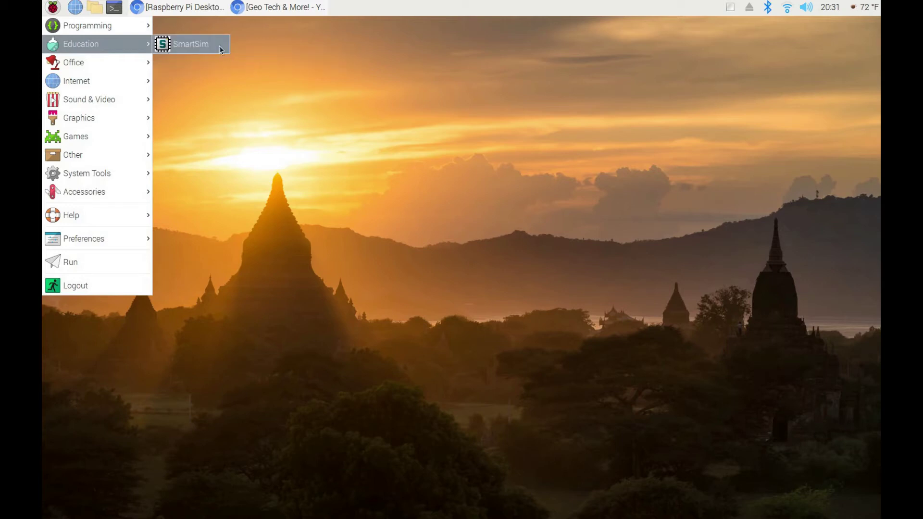
{"action": "mouse_move", "coordinate": [121, 25]}
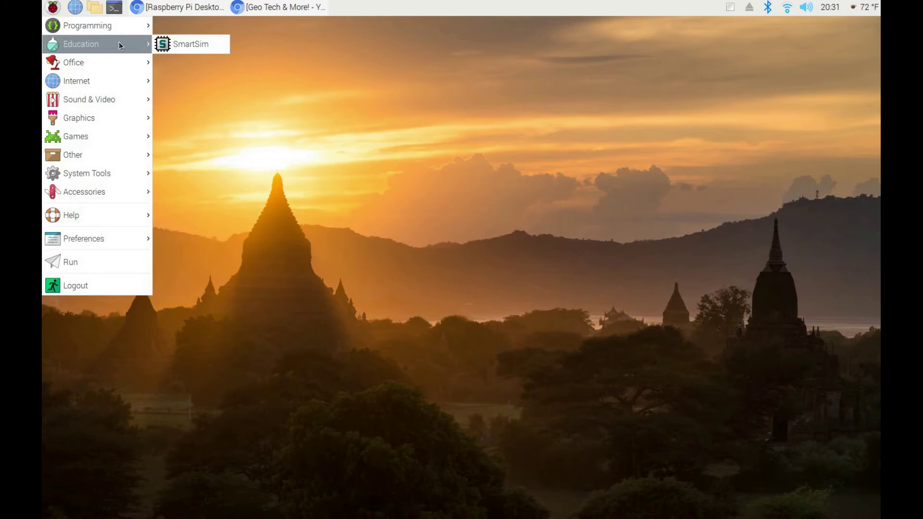
{"action": "mouse_move", "coordinate": [120, 68]}
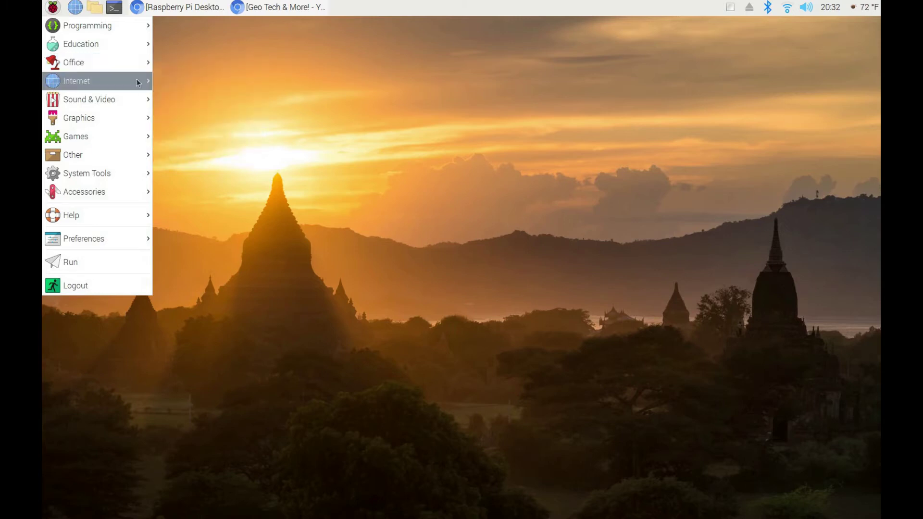
{"action": "mouse_move", "coordinate": [146, 86]}
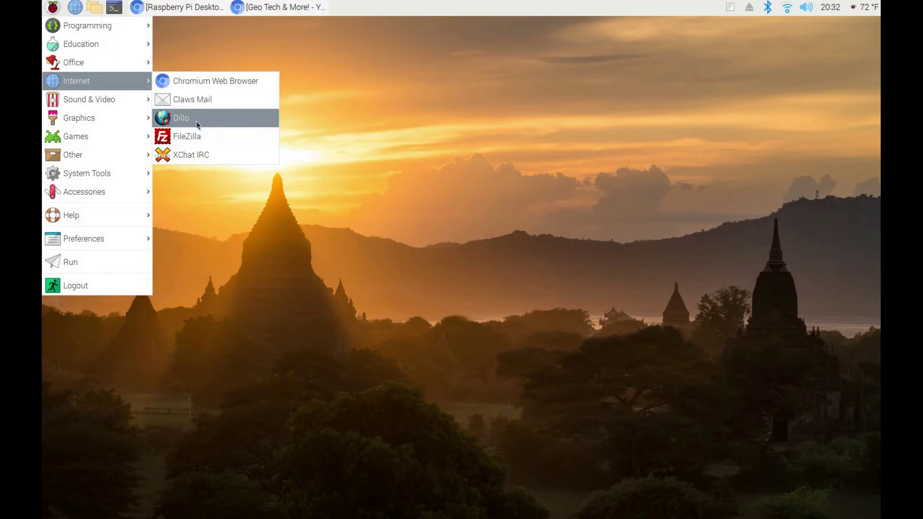
{"action": "left_click", "coordinate": [196, 121]}
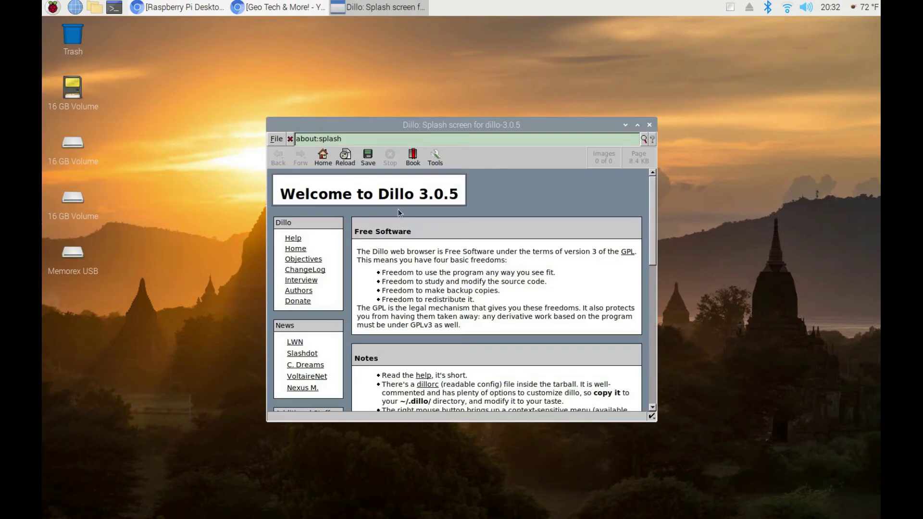
{"action": "left_click", "coordinate": [455, 141]}
{"action": "key", "text": "BackSpace"}
{"action": "key", "text": "BackSpace"}
{"action": "key", "text": "BackSpace"}
{"action": "key", "text": "BackSpace"}
{"action": "key", "text": "BackSpace"}
{"action": "key", "text": "BackSpace"}
{"action": "key", "text": "BackSpace"}
{"action": "key", "text": "BackSpace"}
{"action": "key", "text": "BackSpace"}
{"action": "key", "text": "BackSpace"}
{"action": "key", "text": "BackSpace"}
{"action": "key", "text": "BackSpace"}
{"action": "type", "text": "."}
{"action": "key", "text": "BackSpace"}
{"action": "type", "text": "www.distrowatch.com"}
{"action": "key", "text": "Return"}
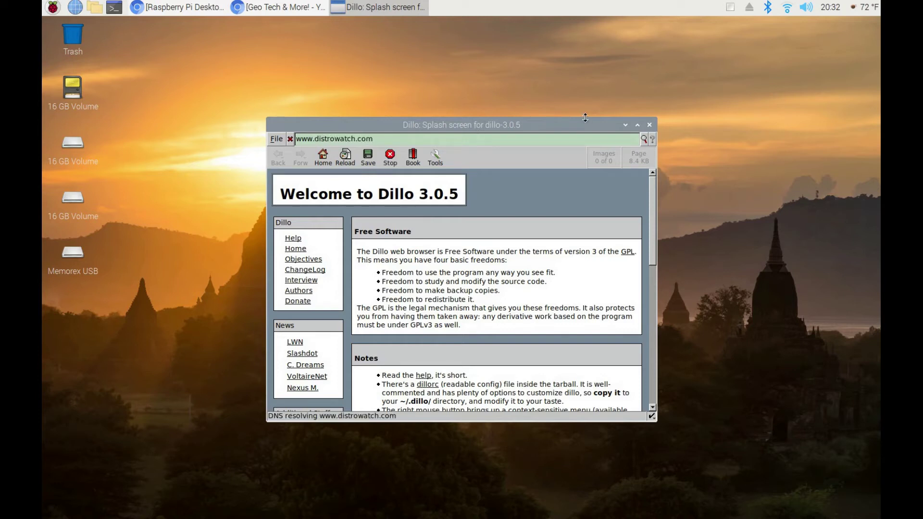
{"action": "left_click", "coordinate": [638, 126]}
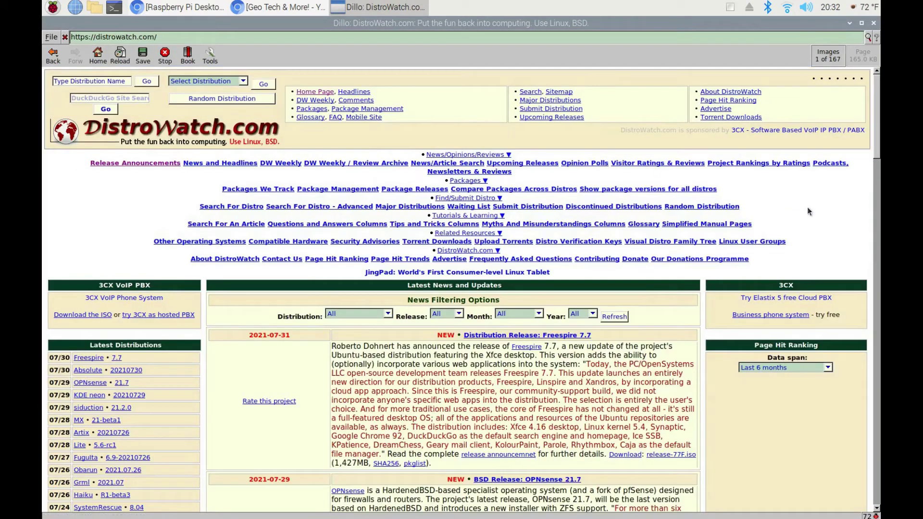
Scroll DistroWatch, open the Dillo home page accepting its certificate, then close Dillo.
{"action": "left_click_drag", "start_coordinate": [879, 129], "coordinate": [864, 145]}
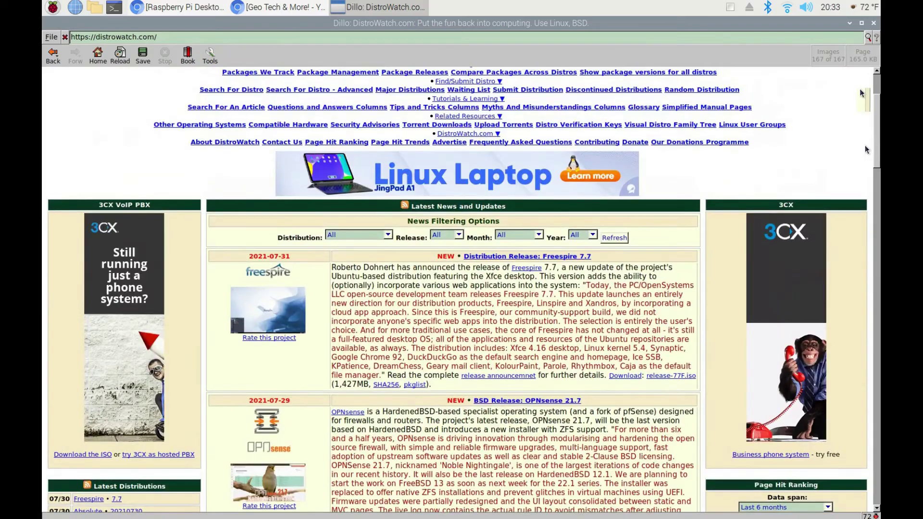
{"action": "left_click_drag", "start_coordinate": [860, 88], "coordinate": [839, 64]}
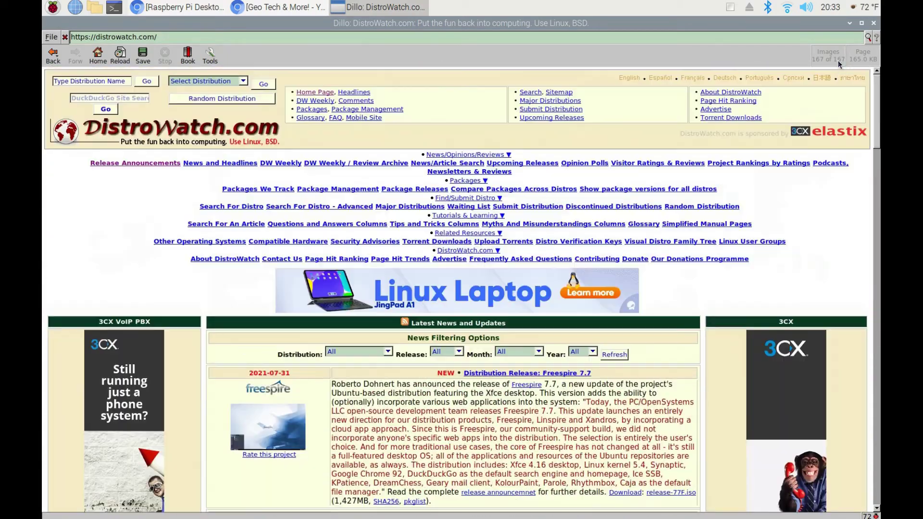
{"action": "left_click", "coordinate": [102, 61]}
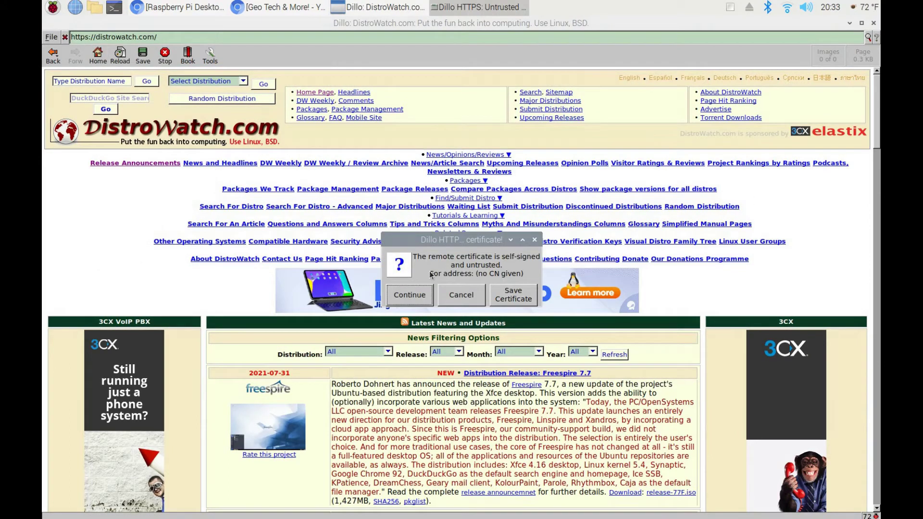
{"action": "left_click", "coordinate": [419, 299]}
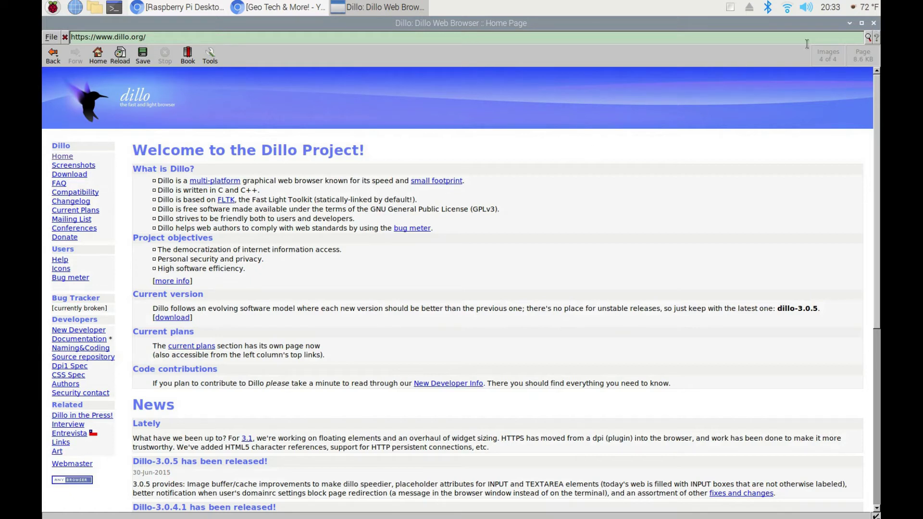
{"action": "left_click", "coordinate": [873, 23]}
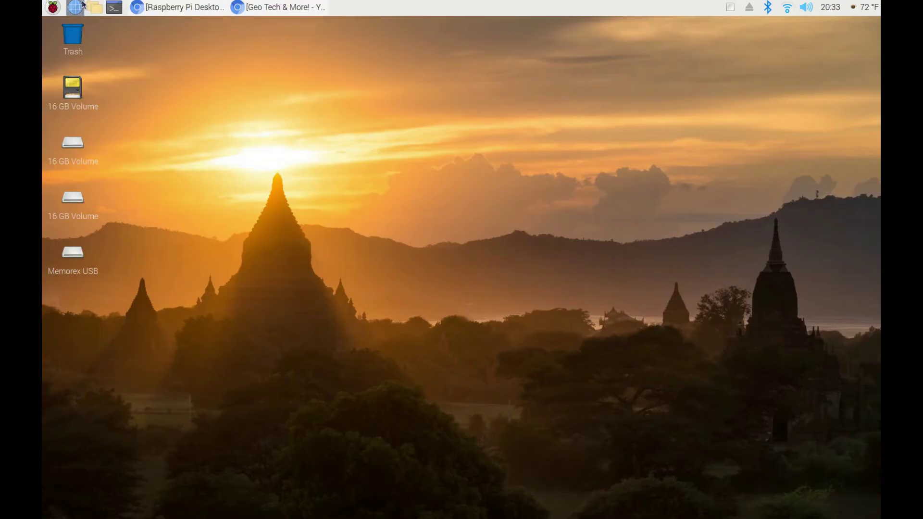
Launch Add / Remove Software from the Raspberry menu's Preferences submenu.
{"action": "left_click", "coordinate": [52, 7]}
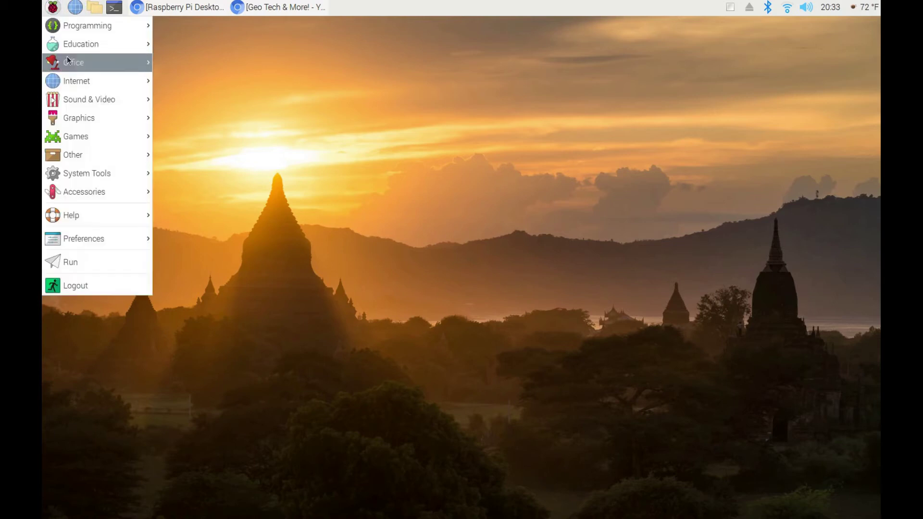
{"action": "mouse_move", "coordinate": [75, 81]}
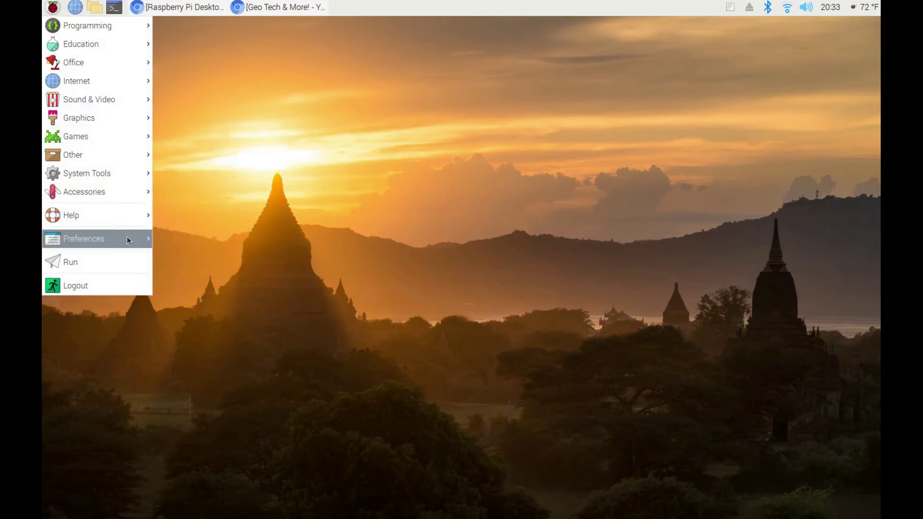
{"action": "mouse_move", "coordinate": [128, 239]}
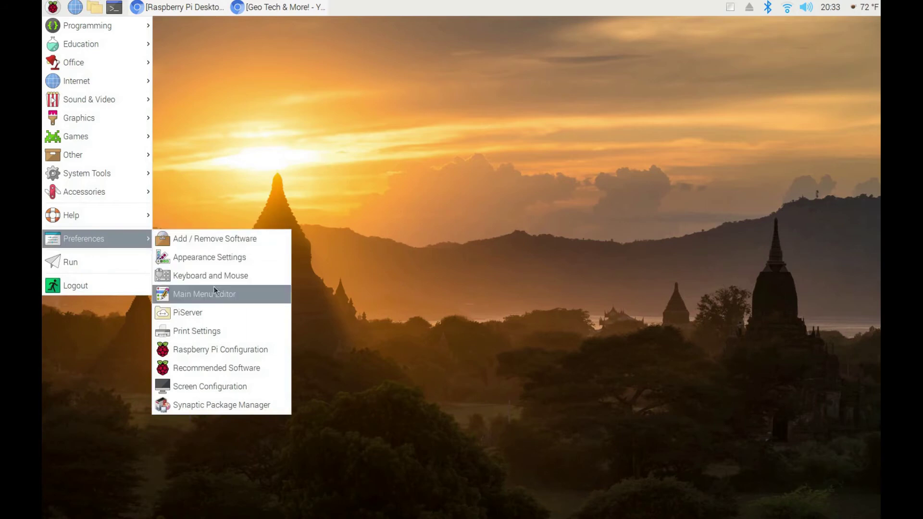
{"action": "left_click", "coordinate": [221, 240]}
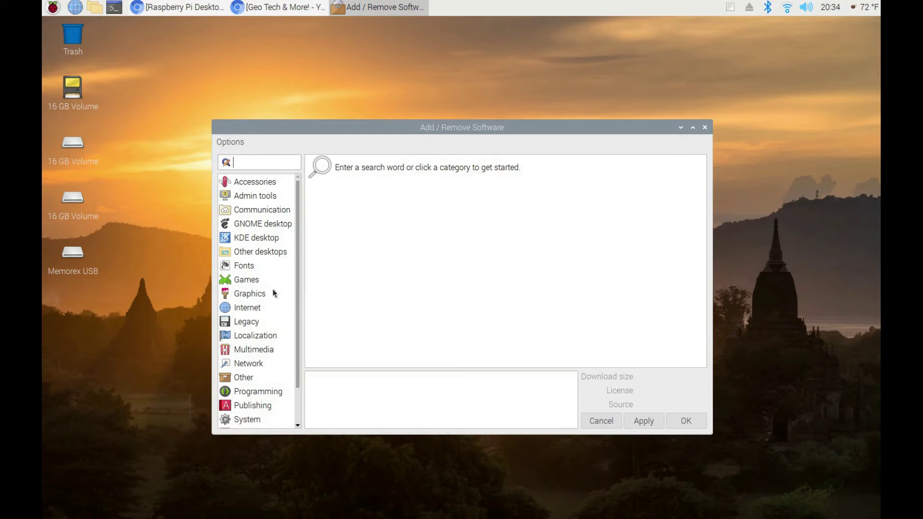
Browse the Games package list, then the Internet category, and close the installer.
{"action": "left_click", "coordinate": [256, 280]}
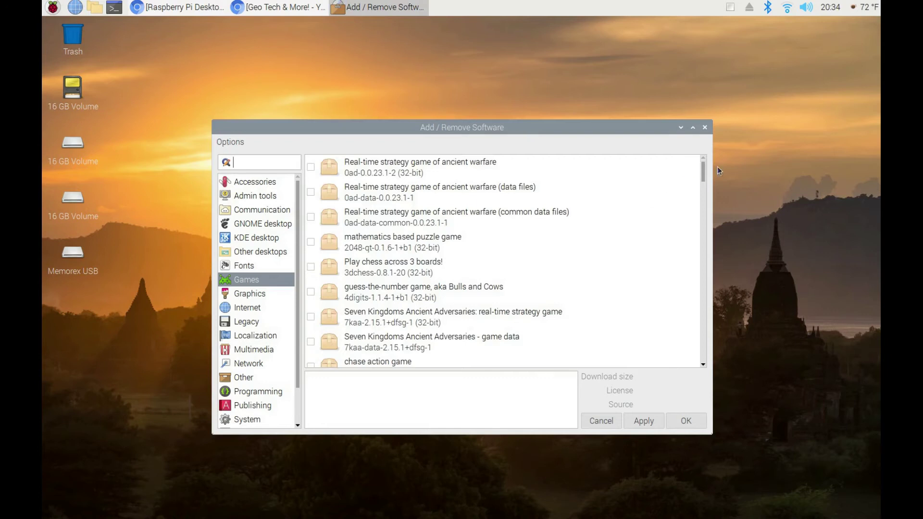
{"action": "left_click_drag", "start_coordinate": [700, 172], "coordinate": [727, 326]}
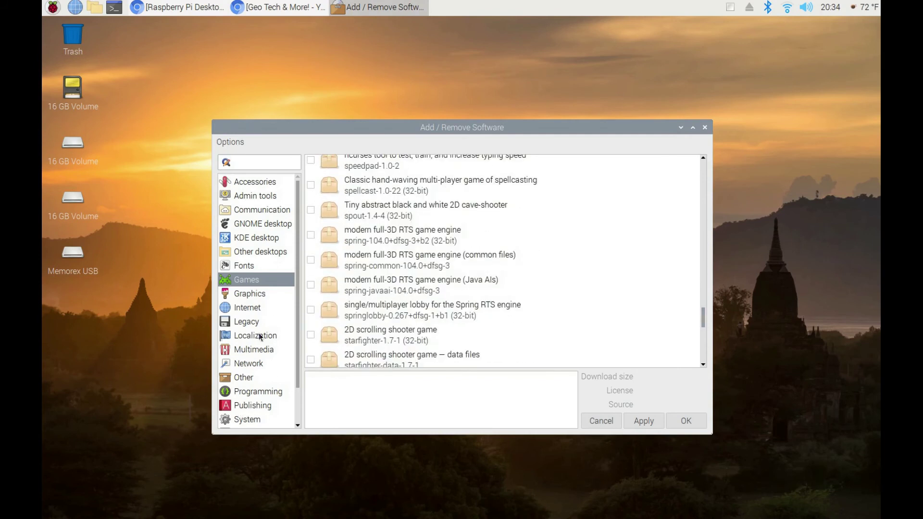
{"action": "left_click", "coordinate": [258, 307]}
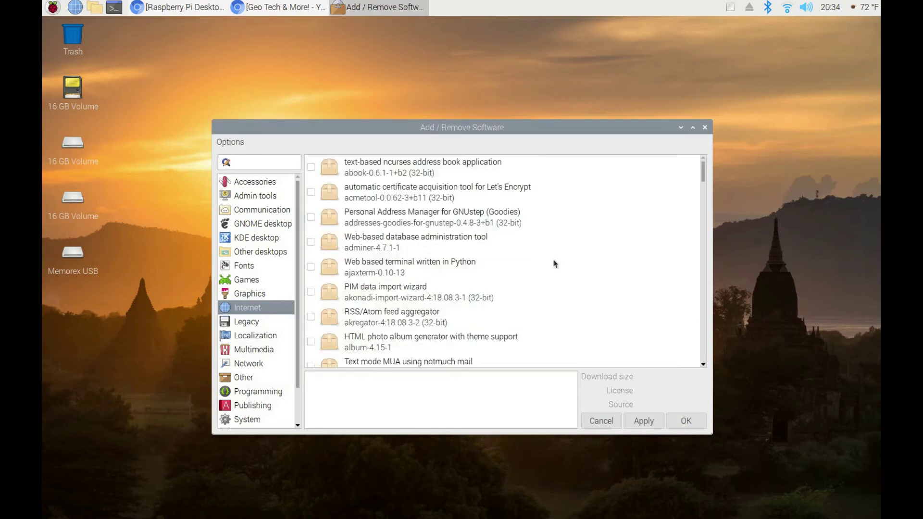
{"action": "left_click", "coordinate": [705, 127]}
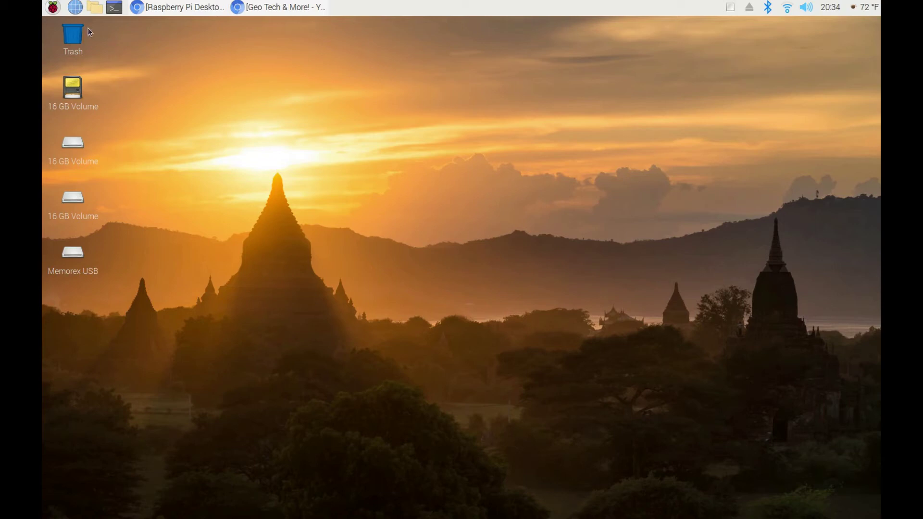
Look through the Internet and Sound & Video menus and launch the Qmmp media player.
{"action": "left_click", "coordinate": [53, 7]}
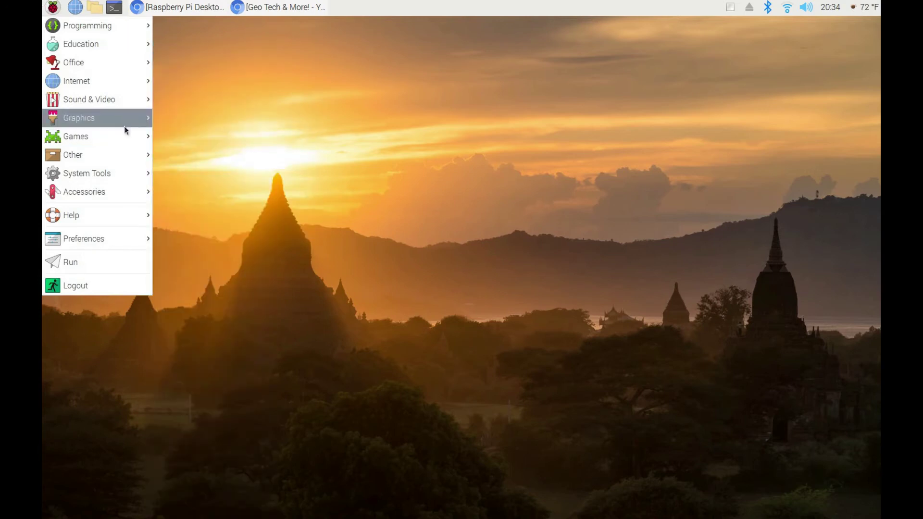
{"action": "mouse_move", "coordinate": [122, 82]}
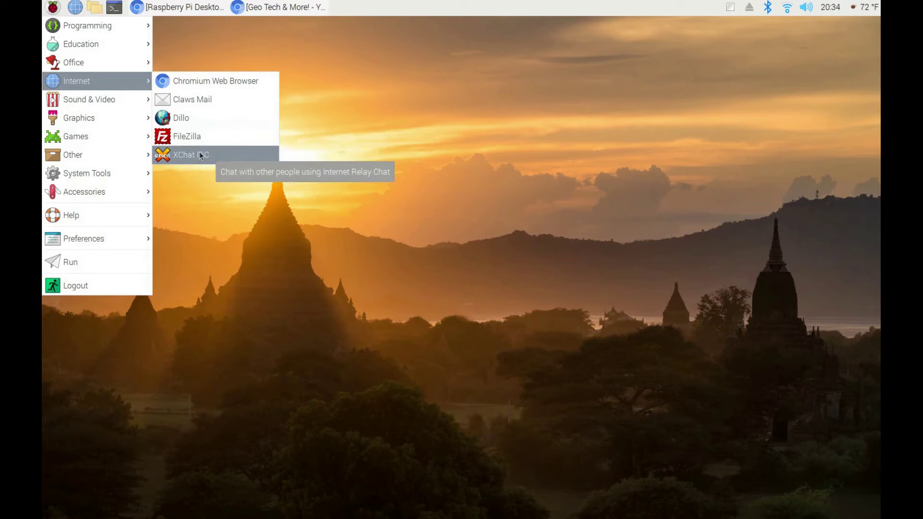
{"action": "mouse_move", "coordinate": [134, 98]}
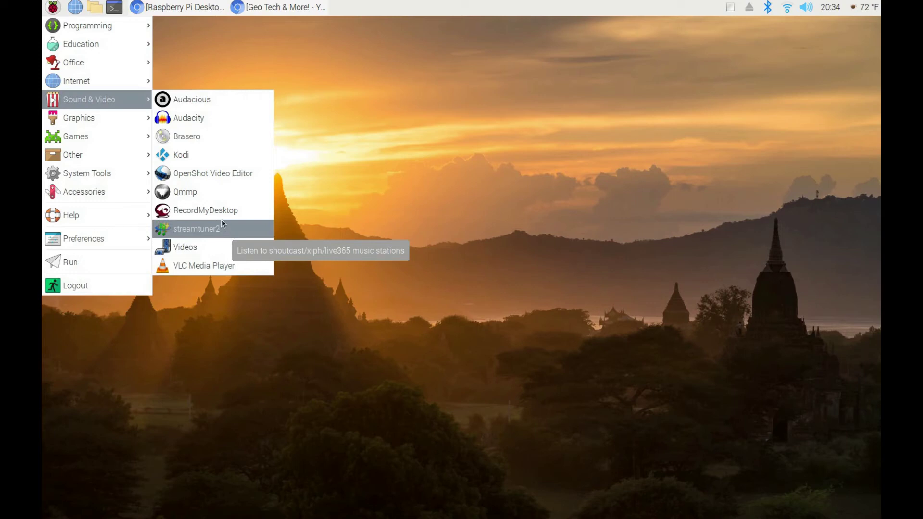
{"action": "left_click", "coordinate": [208, 195]}
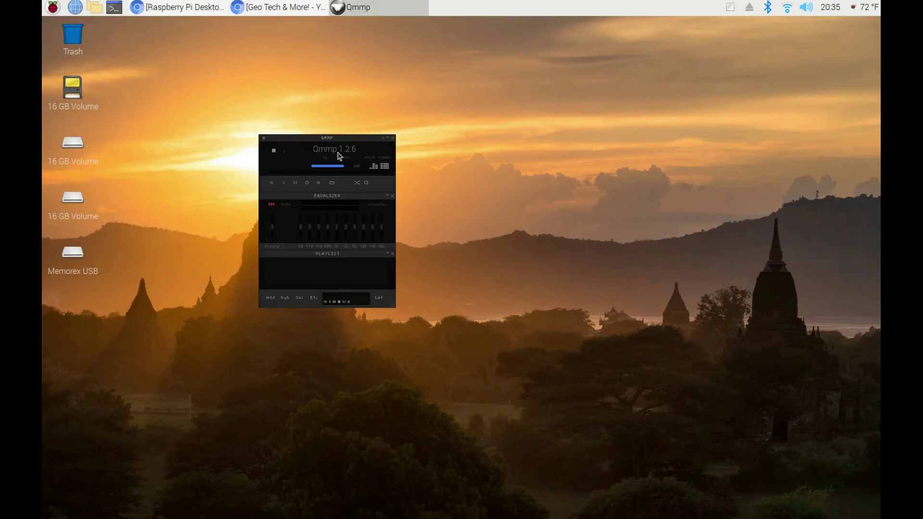
Close Qmmp, then reopen the Raspberry menu to browse the Other and Sound & Video submenus.
{"action": "left_click", "coordinate": [392, 138]}
{"action": "left_click", "coordinate": [51, 6]}
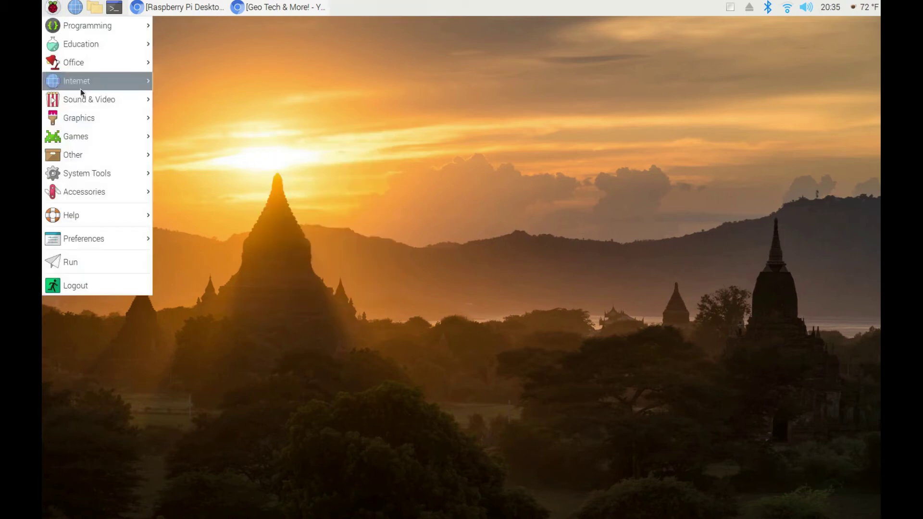
{"action": "mouse_move", "coordinate": [103, 94]}
{"action": "mouse_move", "coordinate": [112, 151]}
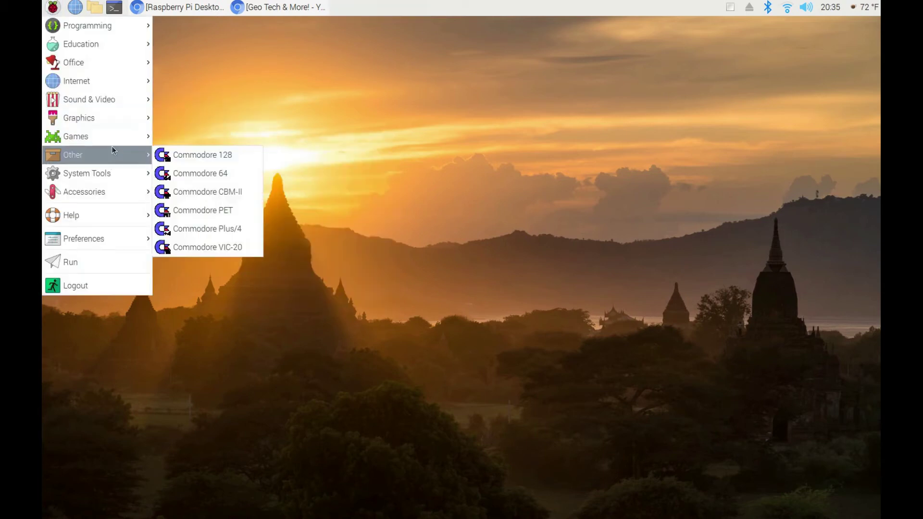
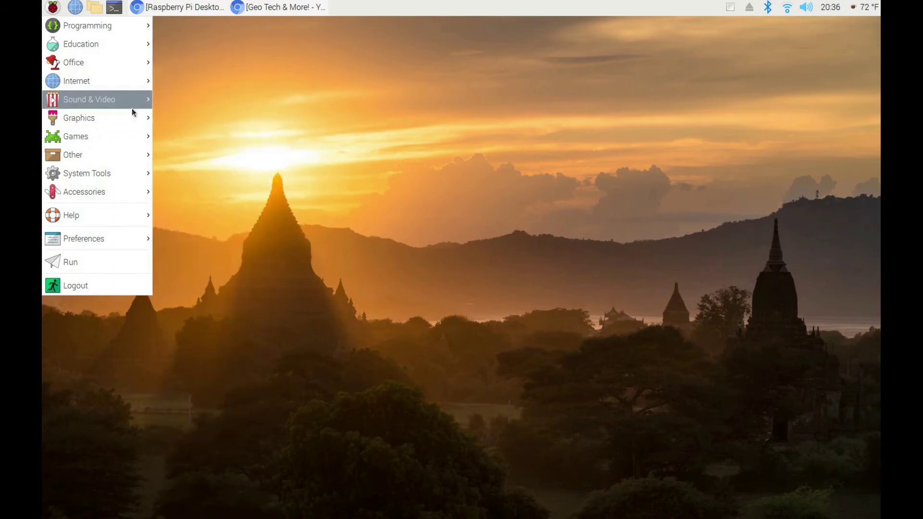
Browse the Graphics, Games, Other and System Tools submenus of the applications menu.
{"action": "mouse_move", "coordinate": [133, 119]}
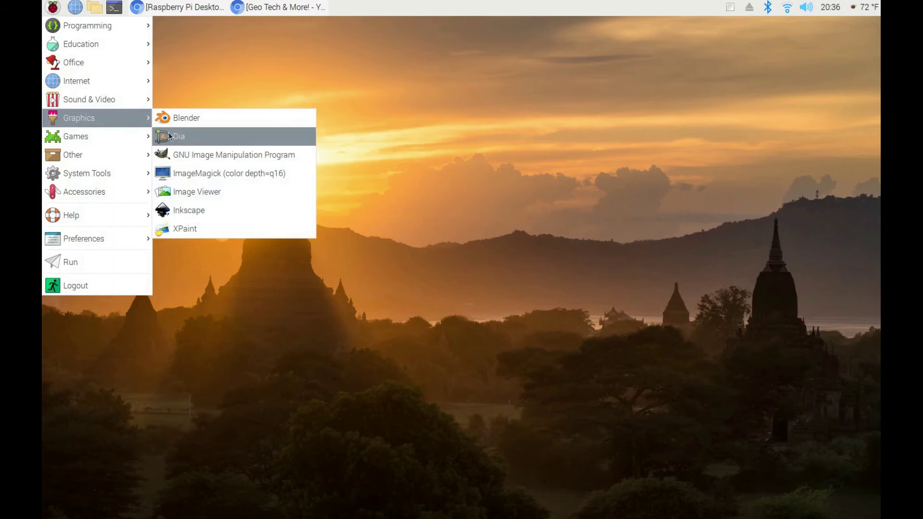
{"action": "mouse_move", "coordinate": [150, 135]}
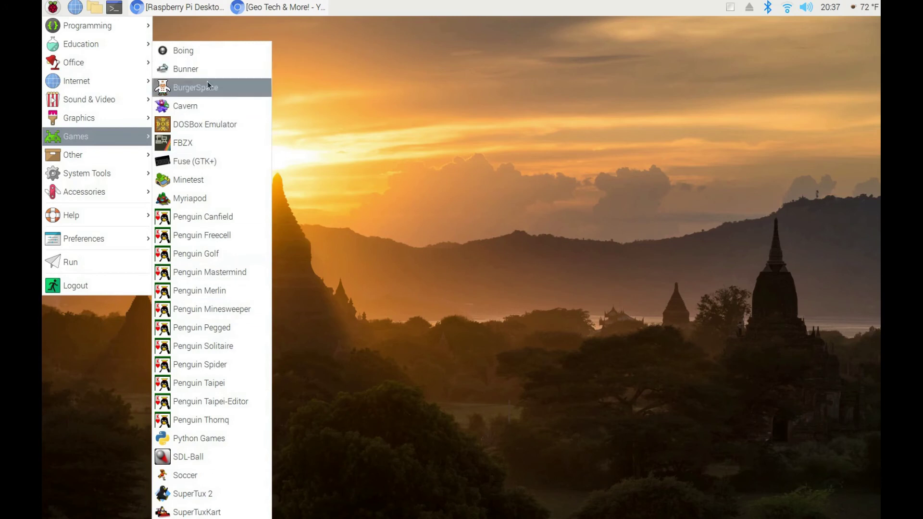
{"action": "mouse_move", "coordinate": [124, 155]}
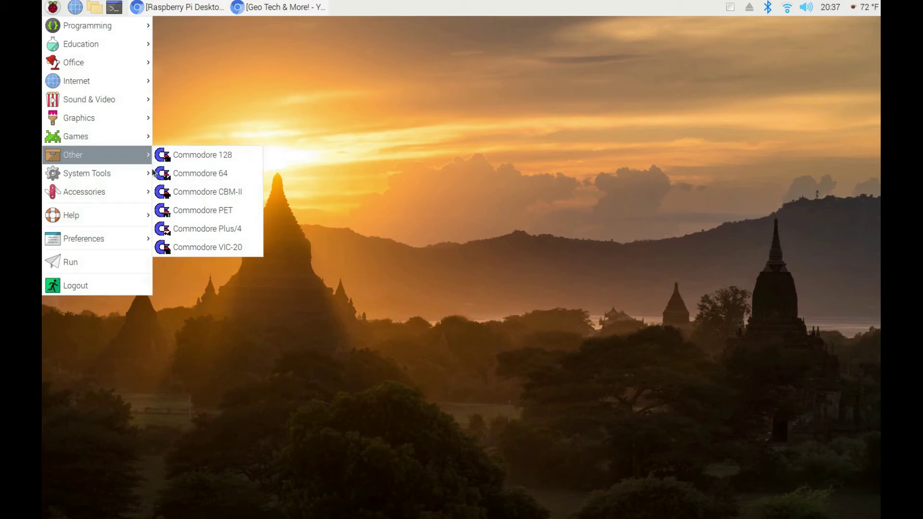
{"action": "mouse_move", "coordinate": [152, 172]}
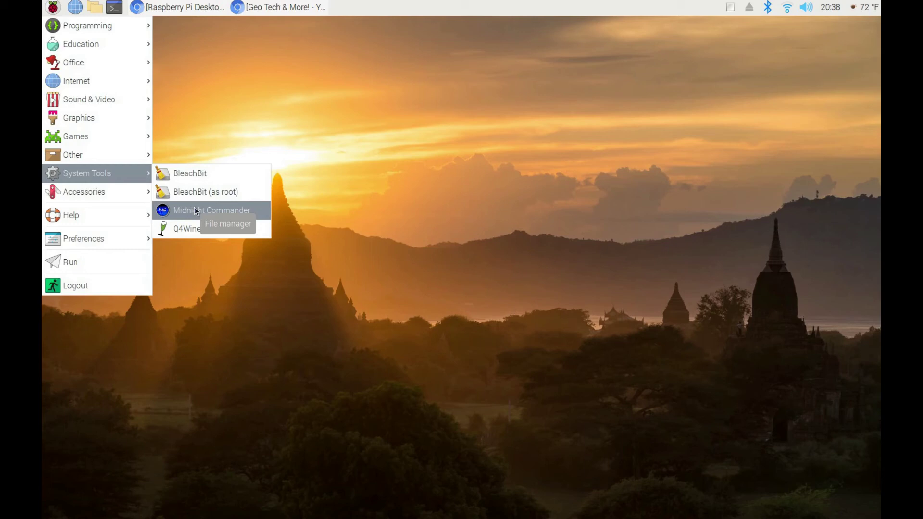
Run Midnight Commander, step through home folder entries like .cache and Templates, then close it.
{"action": "left_click", "coordinate": [195, 210]}
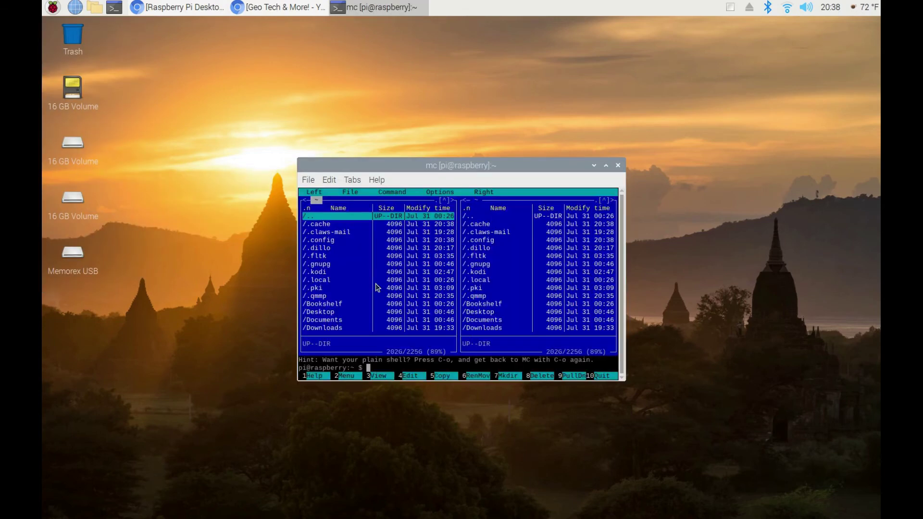
{"action": "key", "text": "Down"}
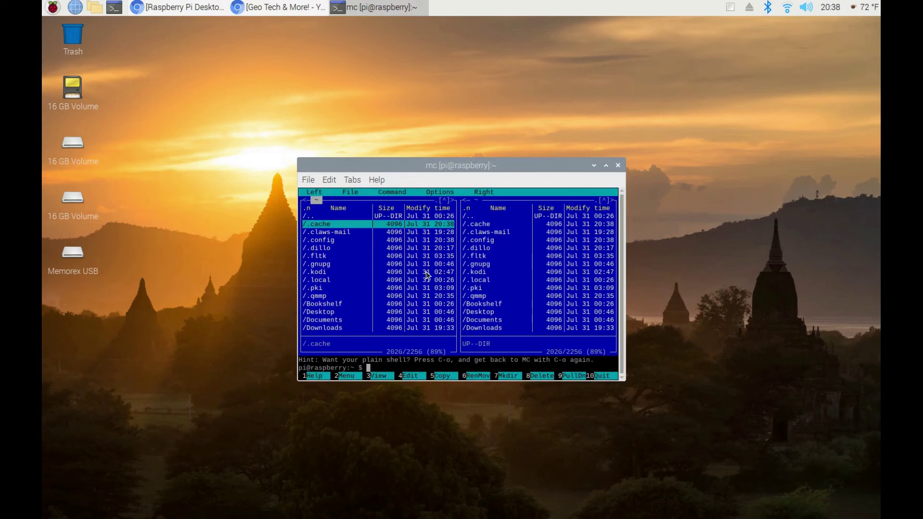
{"action": "key", "text": "Down"}
{"action": "key", "text": "Down"}
{"action": "key", "text": "Down"}
{"action": "key", "text": "Down"}
{"action": "key", "text": "Down"}
{"action": "key", "text": "Down"}
{"action": "key", "text": "Down"}
{"action": "key", "text": "Down"}
{"action": "key", "text": "Down"}
{"action": "key", "text": "Down"}
{"action": "key", "text": "Down"}
{"action": "key", "text": "Down"}
{"action": "key", "text": "Down"}
{"action": "key", "text": "Down"}
{"action": "key", "text": "Down"}
{"action": "key", "text": "Down"}
{"action": "key", "text": "Down"}
{"action": "key", "text": "Down"}
{"action": "key", "text": "Down"}
{"action": "key", "text": "Down"}
{"action": "key", "text": "Up"}
{"action": "key", "text": "Up"}
{"action": "key", "text": "Up"}
{"action": "key", "text": "Up"}
{"action": "key", "text": "Up"}
{"action": "key", "text": "Up"}
{"action": "key", "text": "Up"}
{"action": "key", "text": "Up"}
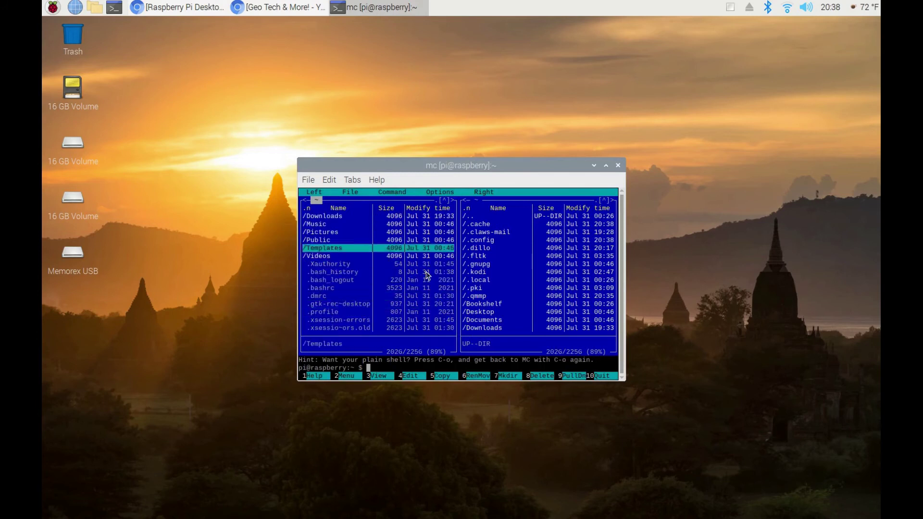
{"action": "key", "text": "Up"}
{"action": "key", "text": "Up"}
{"action": "key", "text": "Up"}
{"action": "key", "text": "Up"}
{"action": "key", "text": "Up"}
{"action": "key", "text": "Up"}
{"action": "key", "text": "Up"}
{"action": "key", "text": "Up"}
{"action": "key", "text": "Up"}
{"action": "key", "text": "Up"}
{"action": "key", "text": "Up"}
{"action": "key", "text": "Up"}
{"action": "key", "text": "Up"}
{"action": "key", "text": "Up"}
{"action": "key", "text": "Up"}
{"action": "key", "text": "Up"}
{"action": "key", "text": "Up"}
{"action": "key", "text": "Up"}
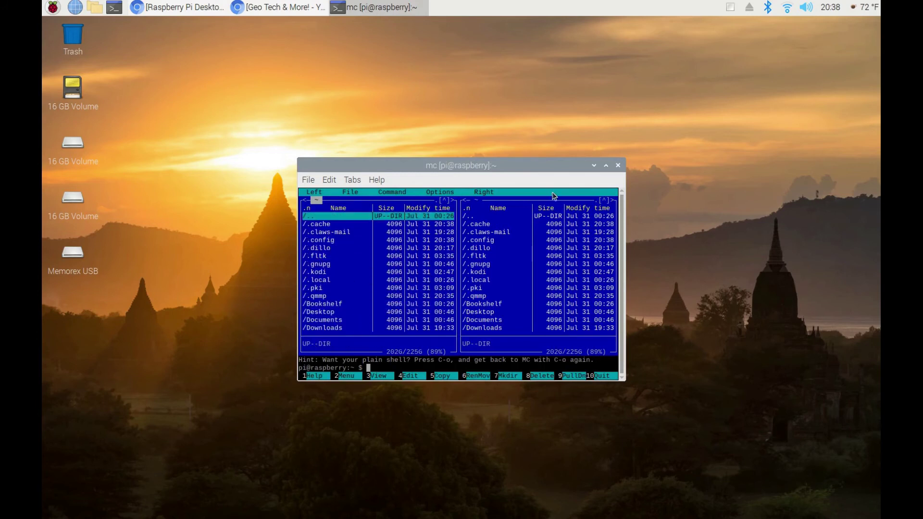
{"action": "left_click", "coordinate": [618, 165]}
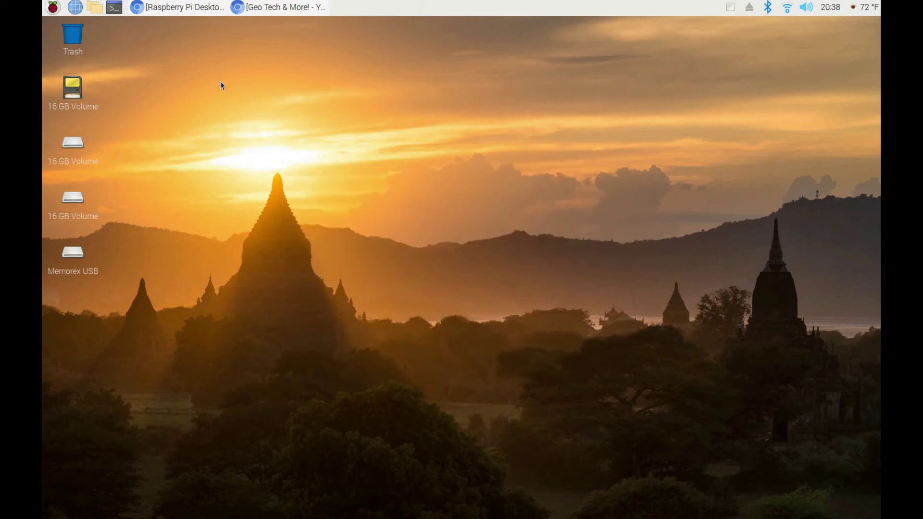
Reopen the applications menu and show the Accessories submenu with ClamTk, Terminal and Text Editor.
{"action": "left_click", "coordinate": [53, 7]}
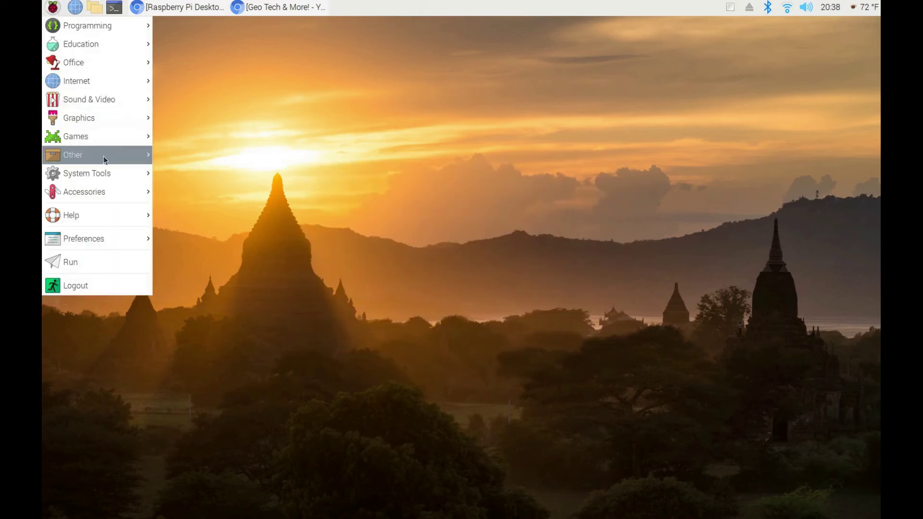
{"action": "mouse_move", "coordinate": [106, 161]}
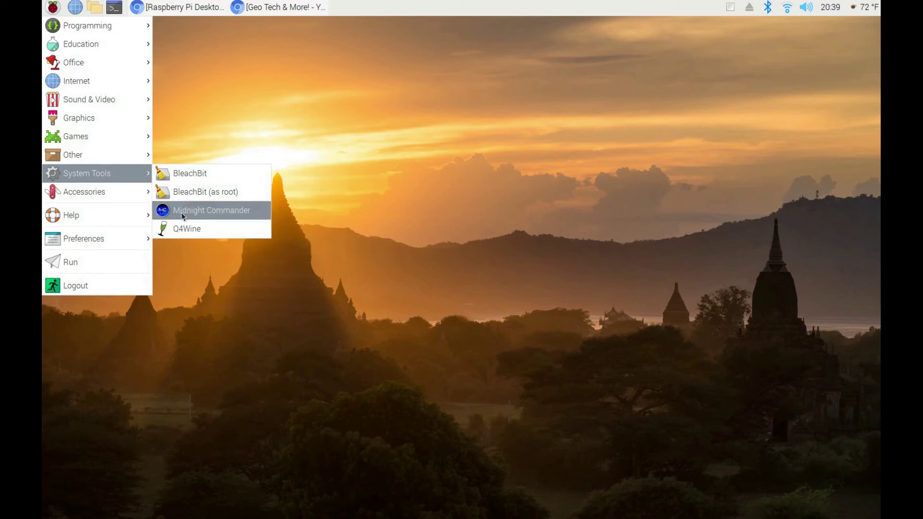
{"action": "mouse_move", "coordinate": [135, 192]}
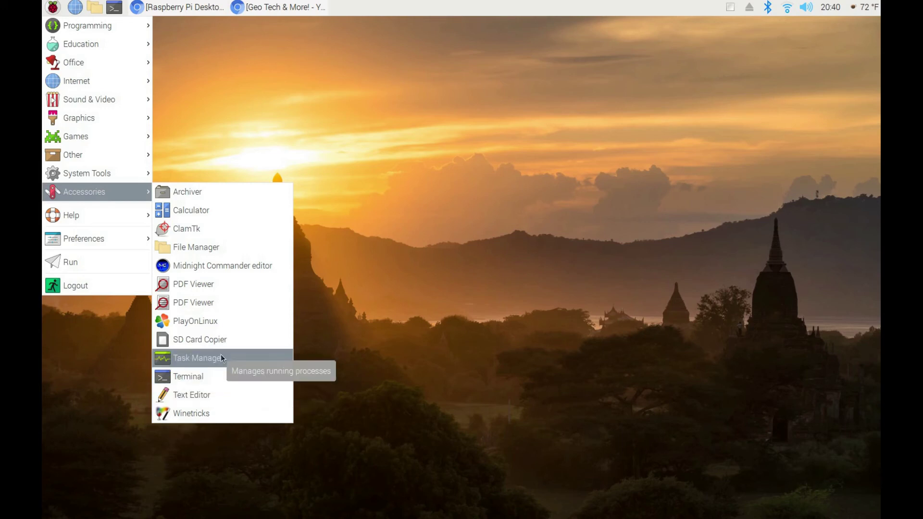
Look over the Help and Preferences submenus, then launch Add / Remove Software.
{"action": "mouse_move", "coordinate": [115, 212]}
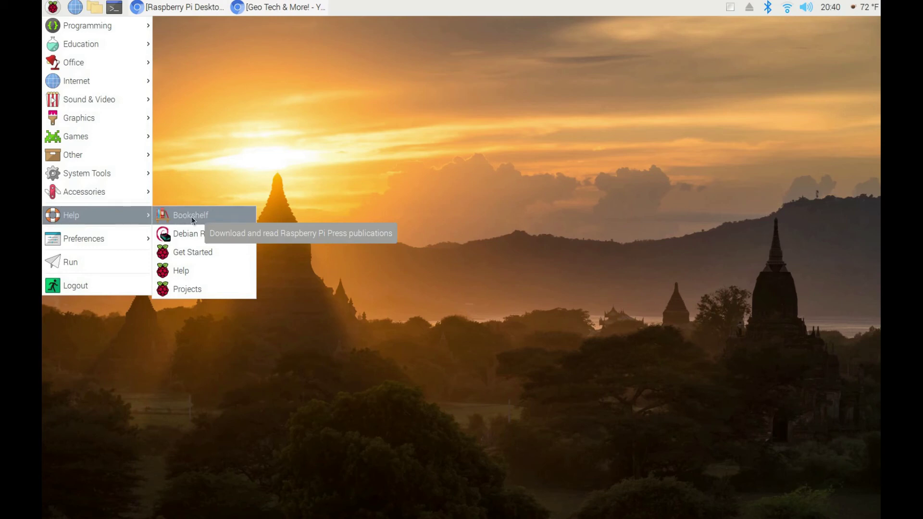
{"action": "mouse_move", "coordinate": [128, 239]}
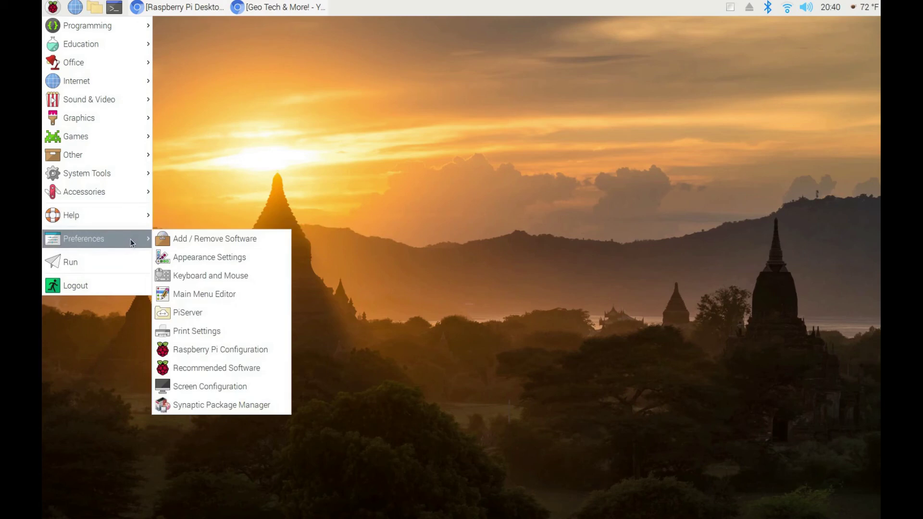
{"action": "left_click", "coordinate": [182, 241]}
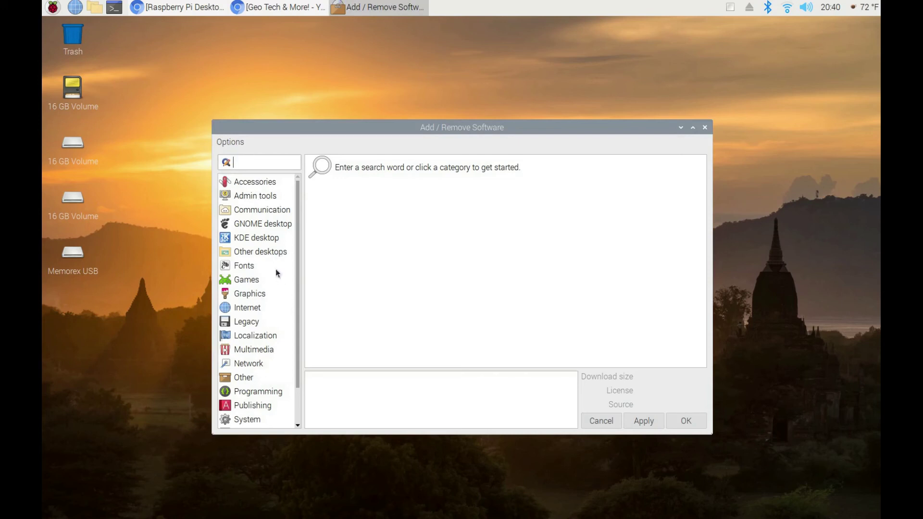
List Network packages such as 2ping, close Add / Remove Software, and reopen the applications menu.
{"action": "left_click", "coordinate": [254, 364]}
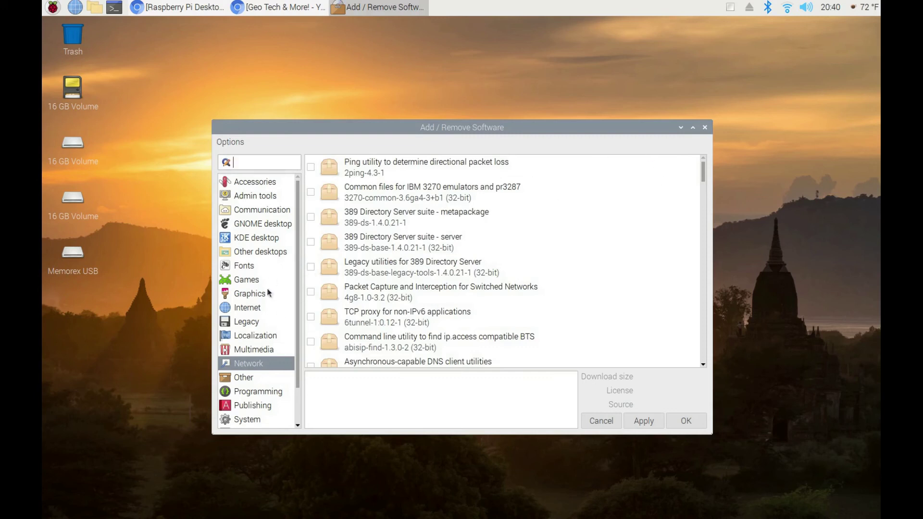
{"action": "left_click", "coordinate": [705, 127]}
{"action": "left_click", "coordinate": [53, 6]}
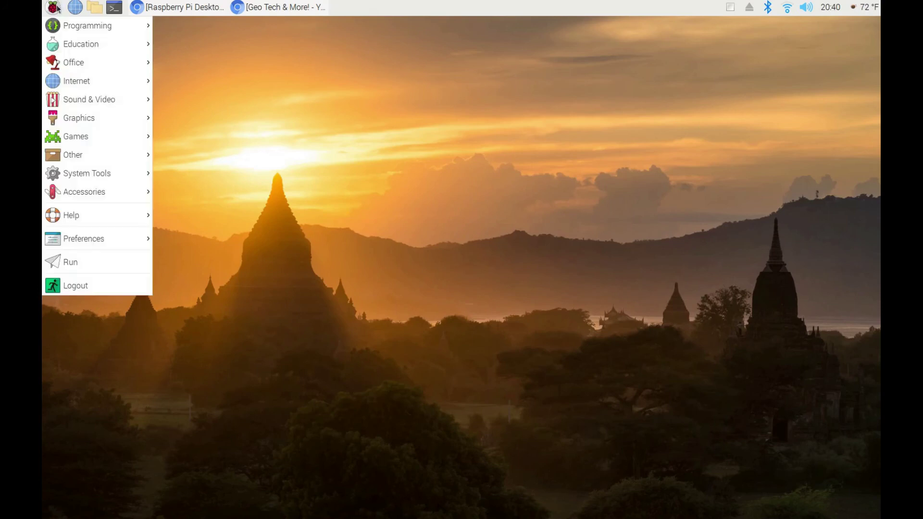
{"action": "mouse_move", "coordinate": [131, 239]}
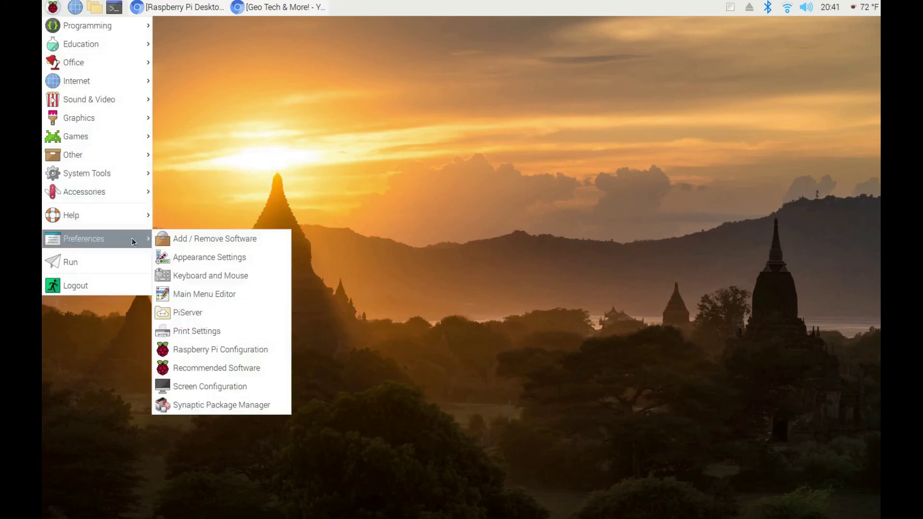
{"action": "left_click", "coordinate": [268, 404]}
{"action": "key", "text": "Return"}
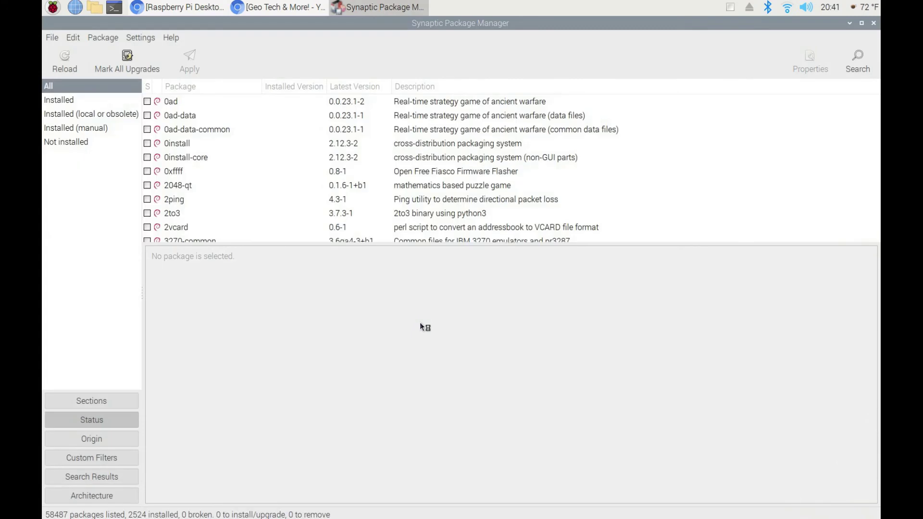
{"action": "left_click", "coordinate": [171, 38]}
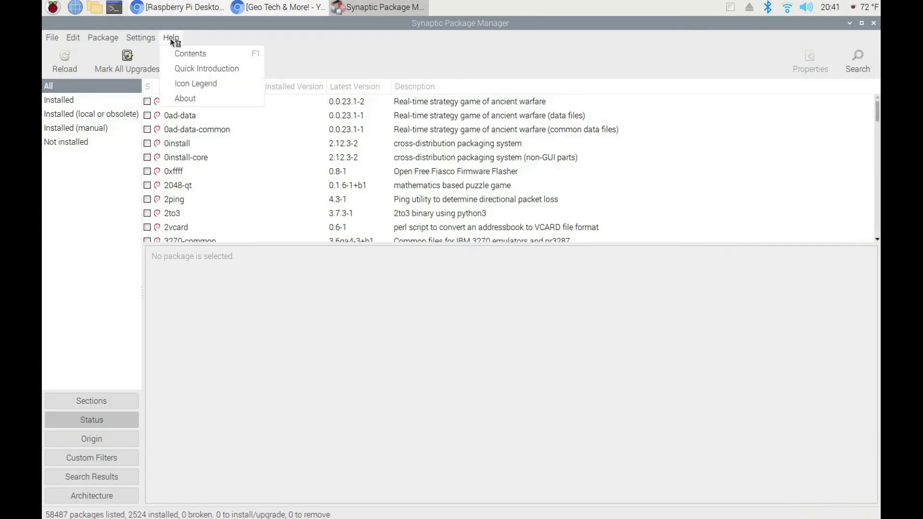
{"action": "left_click", "coordinate": [185, 98]}
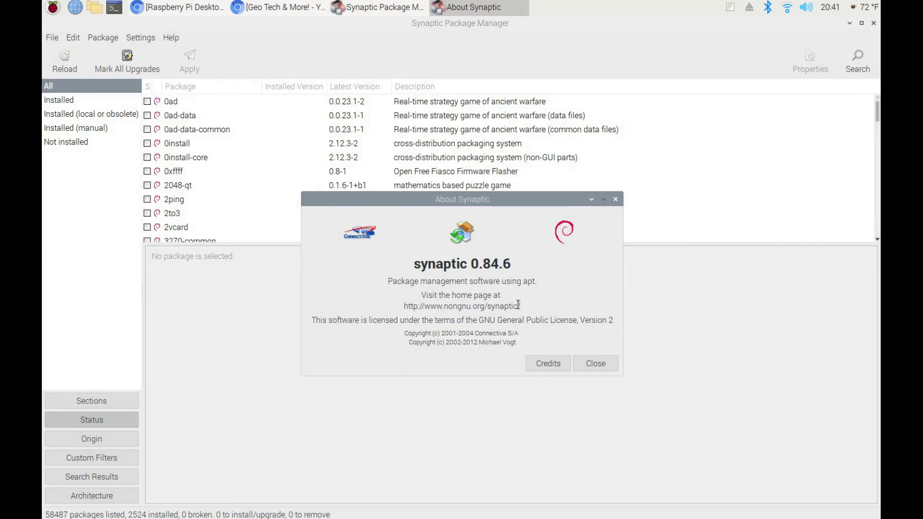
{"action": "left_click", "coordinate": [596, 364]}
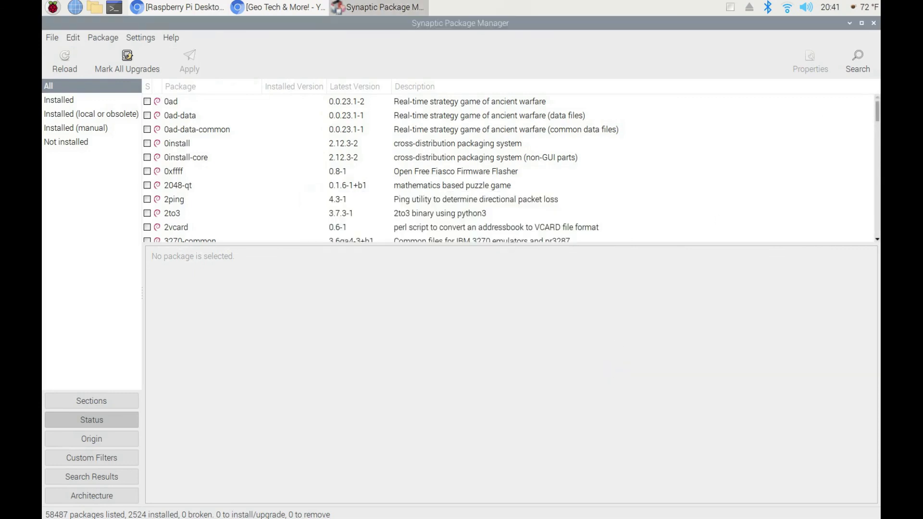
Search Synaptic for 'Gimp' and view the gimp 2.10.8-2 package description.
{"action": "left_click", "coordinate": [864, 55]}
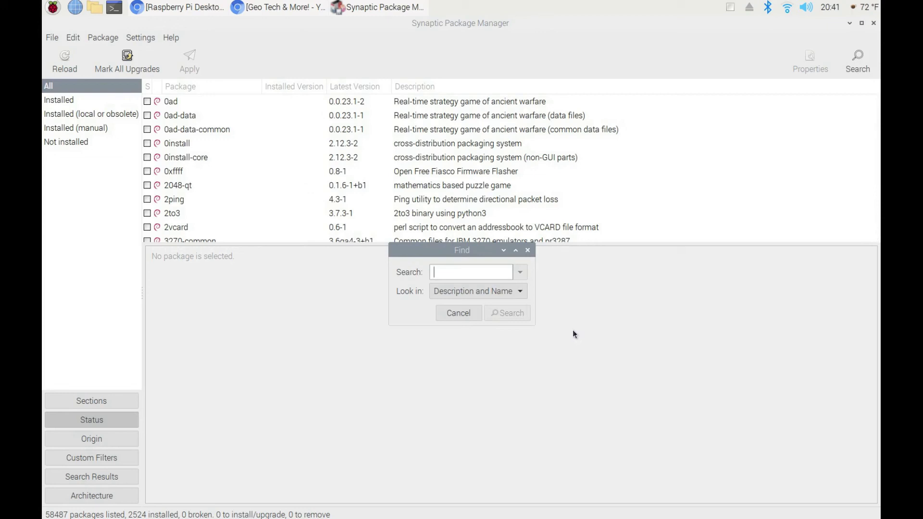
{"action": "type", "text": "Gimp"}
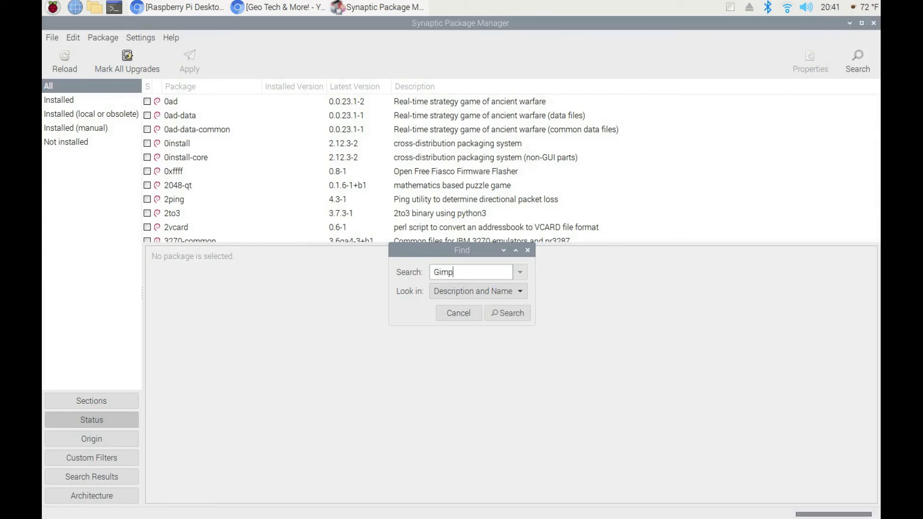
{"action": "key", "text": "Return"}
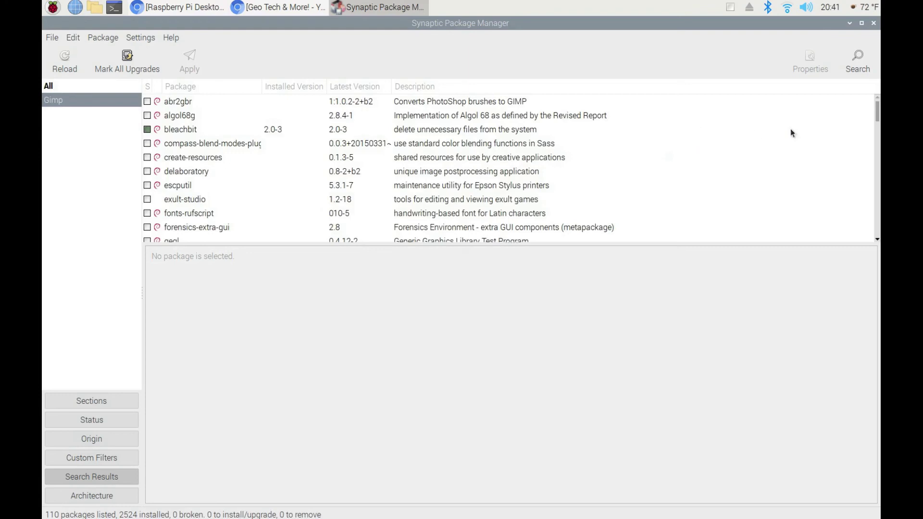
{"action": "left_click_drag", "start_coordinate": [877, 115], "coordinate": [877, 122]}
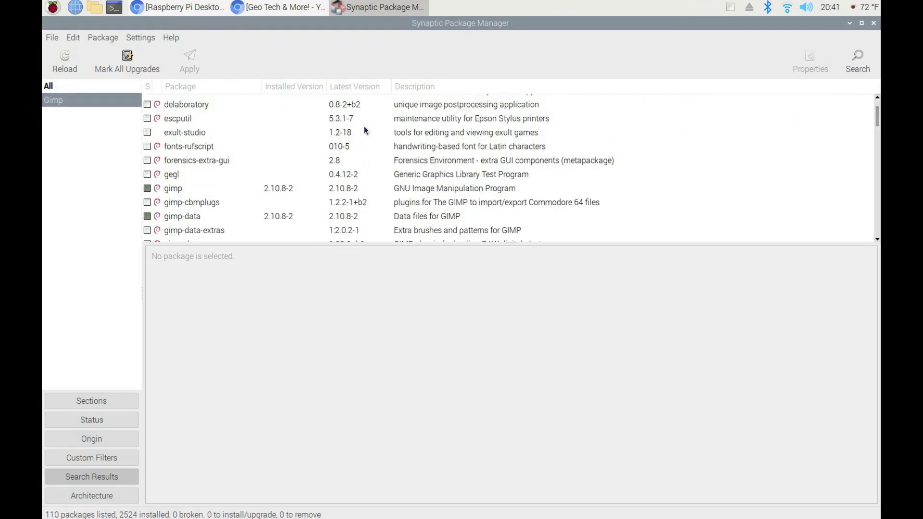
{"action": "left_click", "coordinate": [193, 188]}
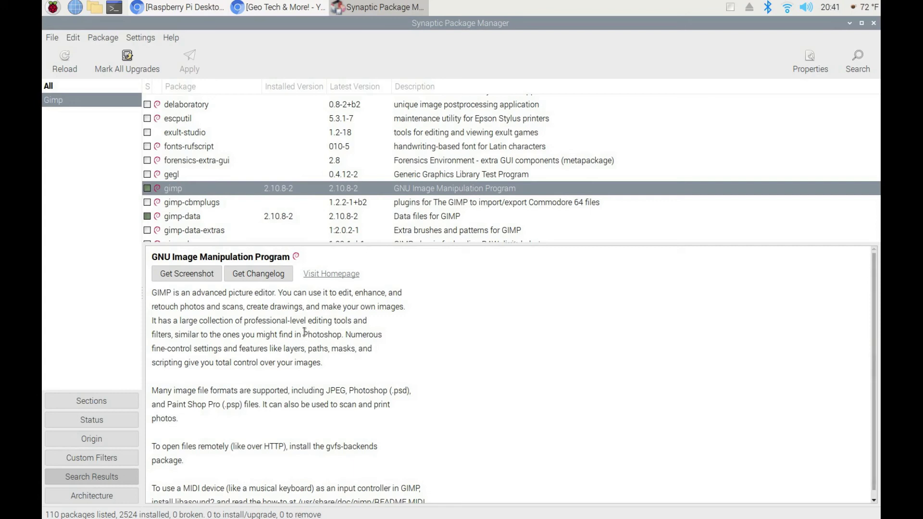
{"action": "left_click_drag", "start_coordinate": [305, 331], "coordinate": [340, 338]}
Reload the Synaptic package lists, mark all available upgrades, and close the package manager.
{"action": "left_click", "coordinate": [463, 348]}
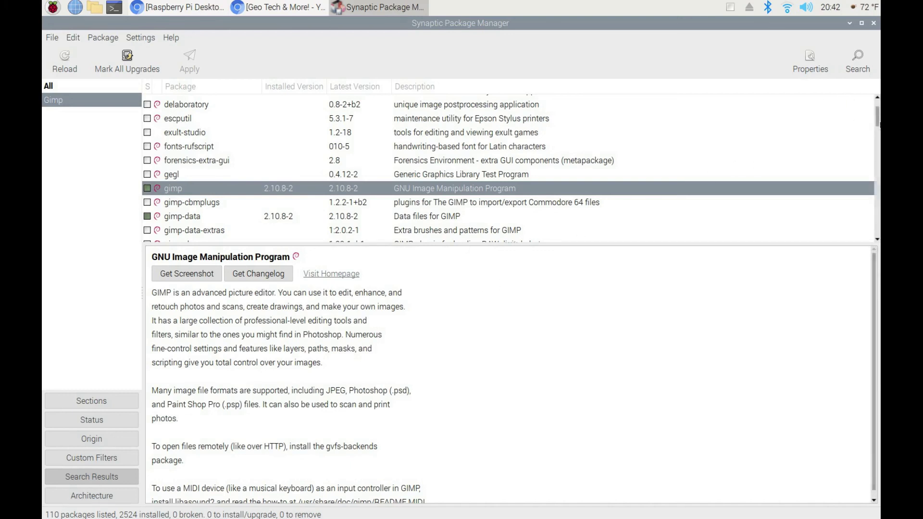
{"action": "scroll", "coordinate": [780, 132], "scroll_direction": "down", "scroll_amount": 5}
{"action": "scroll", "coordinate": [510, 167], "scroll_direction": "up", "scroll_amount": 8}
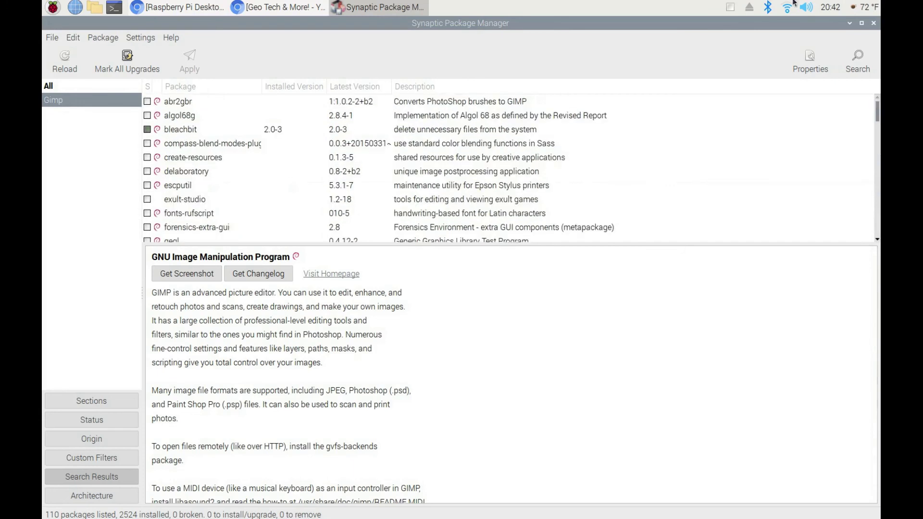
{"action": "left_click", "coordinate": [56, 63]}
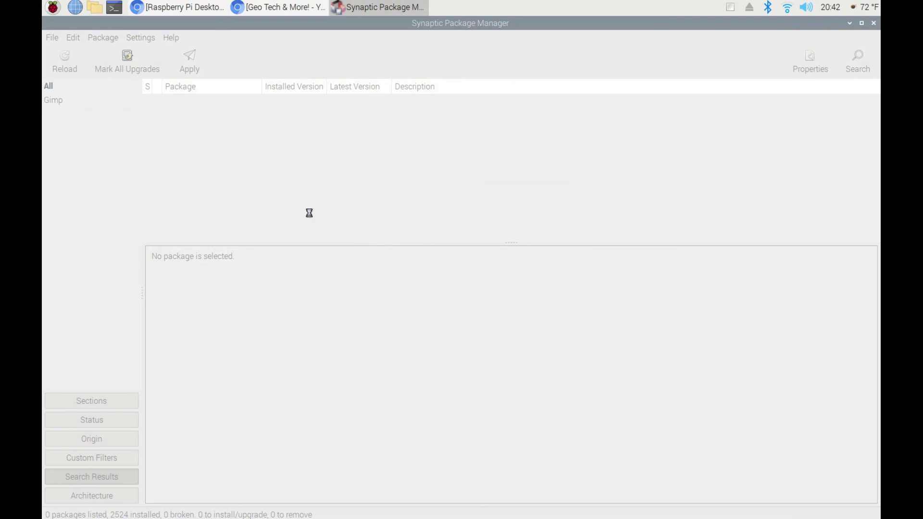
{"action": "left_click", "coordinate": [144, 61]}
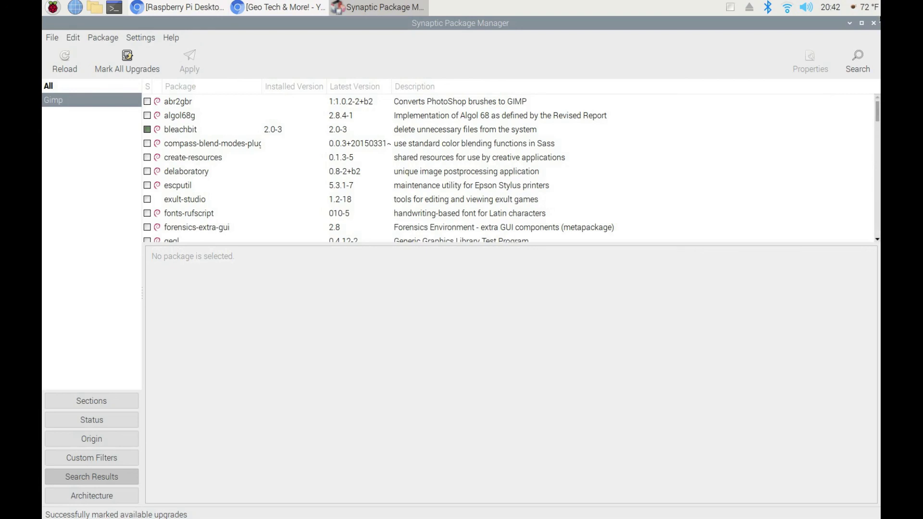
{"action": "left_click", "coordinate": [874, 23]}
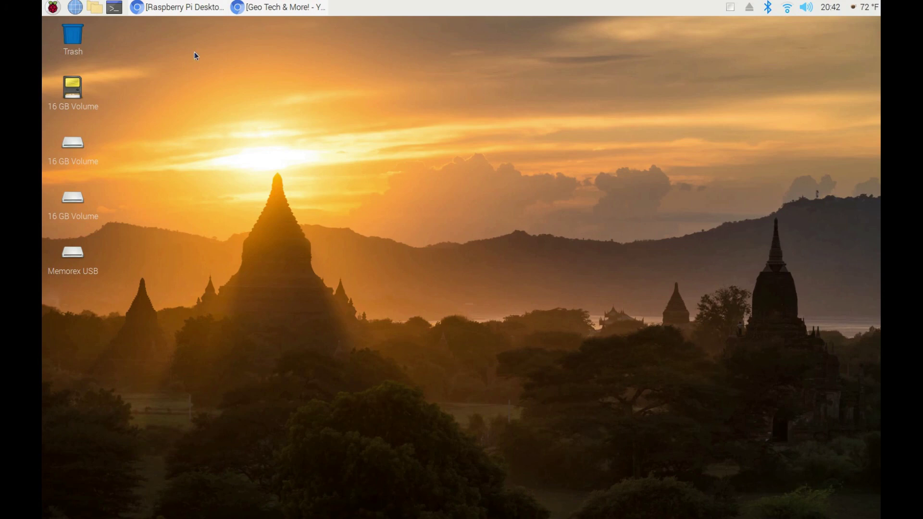
Scroll through the Raspberry Pi Desktop for PC and Mac page, then switch to the Geo Tech & More! YouTube tab.
{"action": "left_click", "coordinate": [175, 10]}
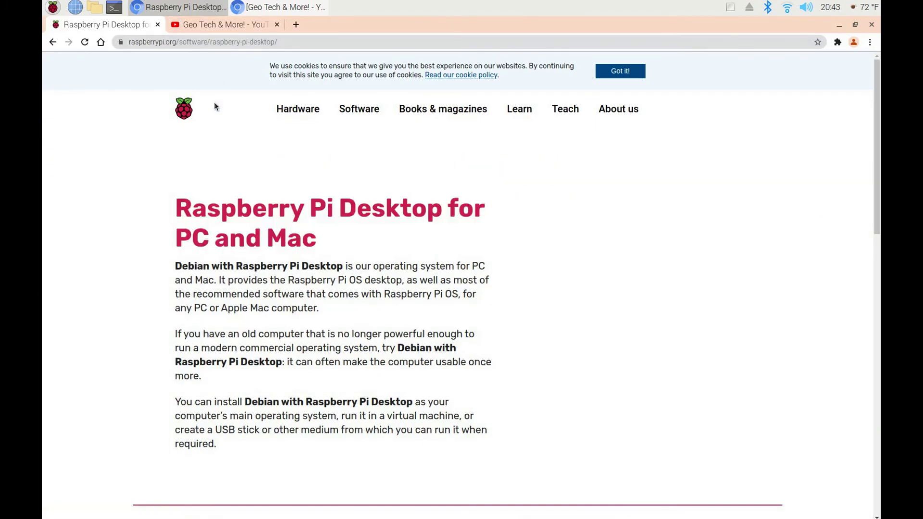
{"action": "scroll", "coordinate": [591, 317], "scroll_direction": "down", "scroll_amount": 6}
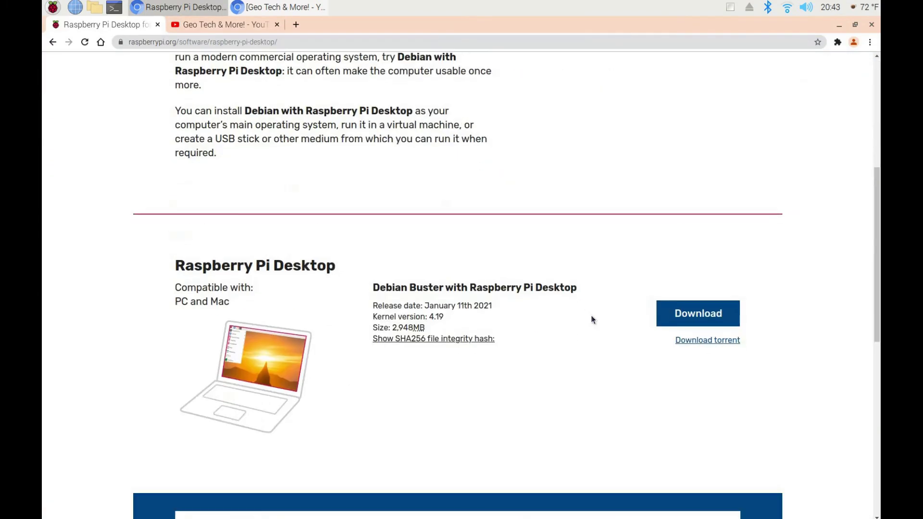
{"action": "scroll", "coordinate": [593, 319], "scroll_direction": "down", "scroll_amount": 5}
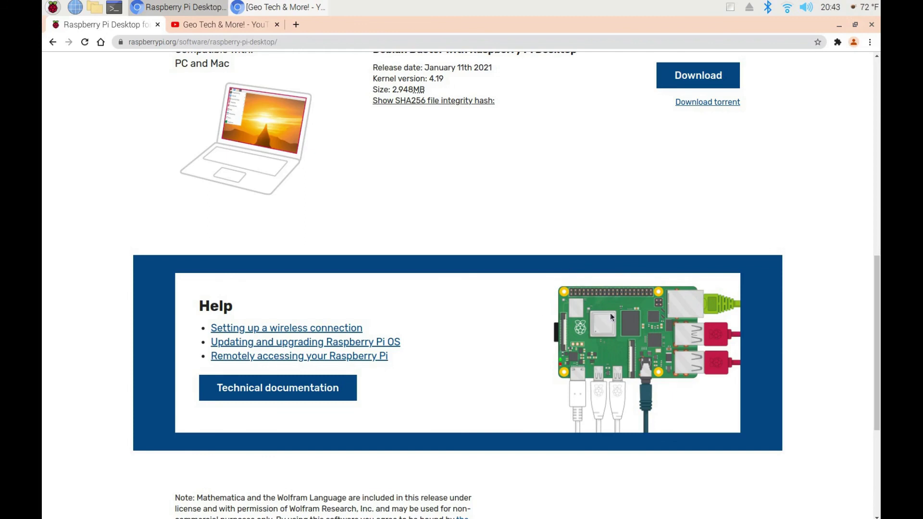
{"action": "scroll", "coordinate": [610, 315], "scroll_direction": "up", "scroll_amount": 1}
{"action": "scroll", "coordinate": [610, 313], "scroll_direction": "up", "scroll_amount": 10}
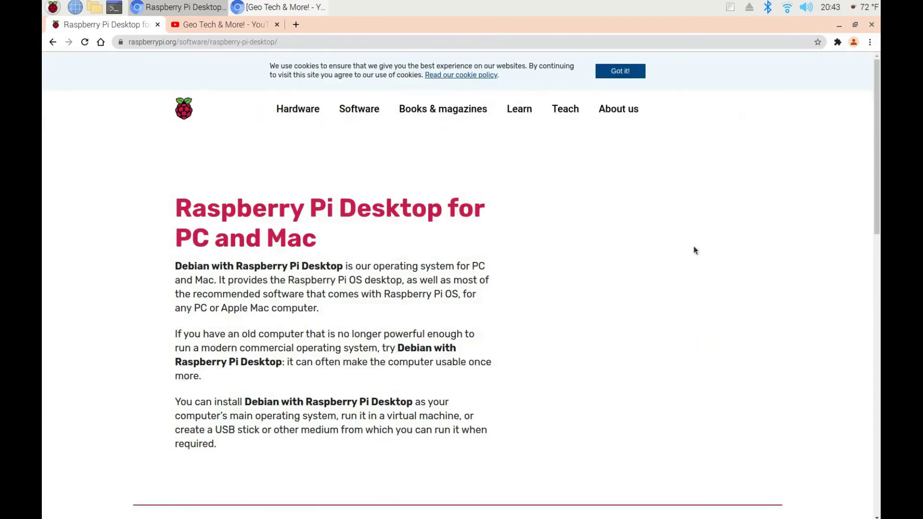
{"action": "left_click_drag", "start_coordinate": [874, 221], "coordinate": [879, 316]}
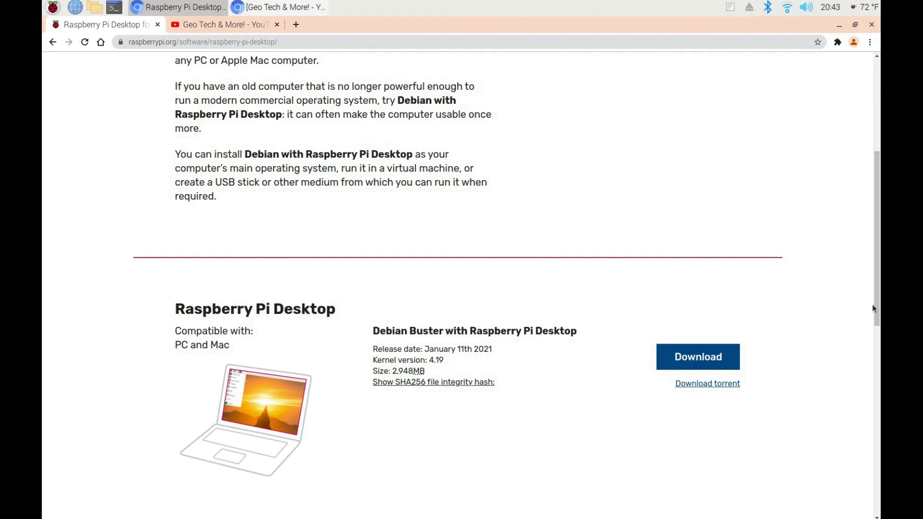
{"action": "left_click_drag", "start_coordinate": [872, 307], "coordinate": [866, 219]}
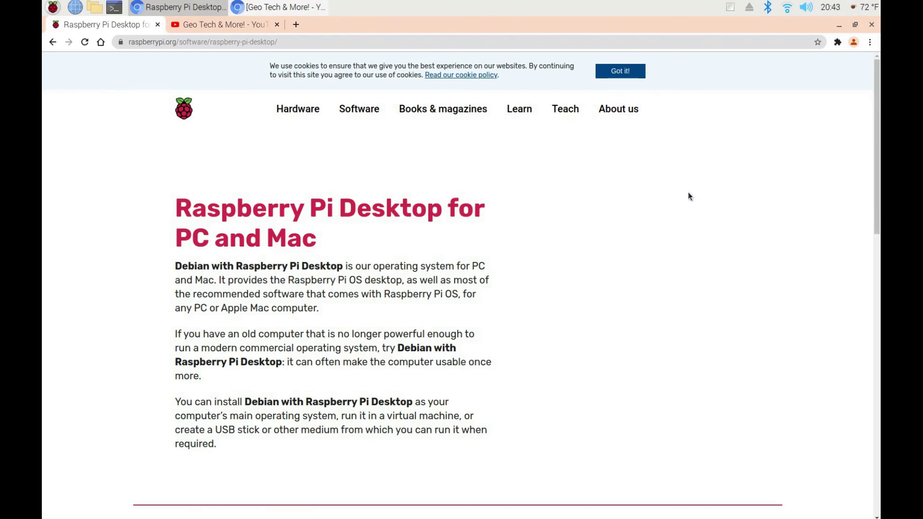
{"action": "scroll", "coordinate": [874, 210], "scroll_direction": "down", "scroll_amount": 5}
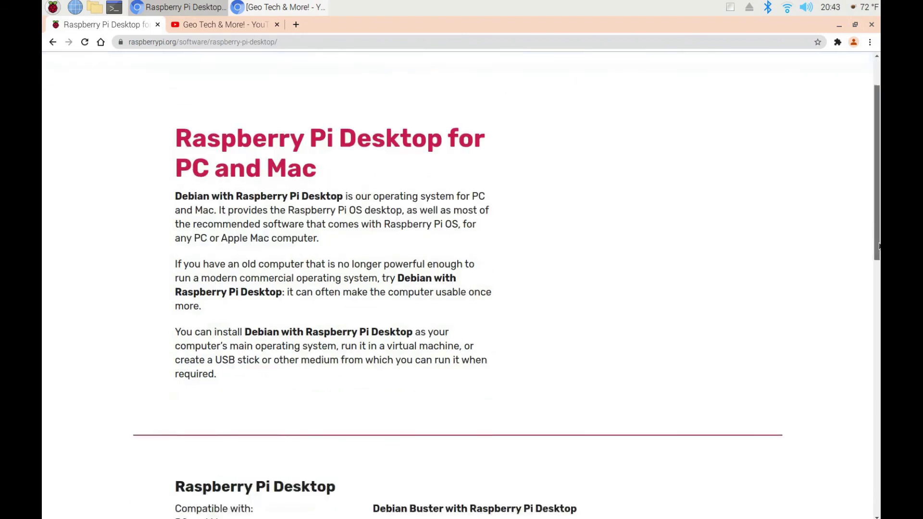
{"action": "scroll", "coordinate": [854, 159], "scroll_direction": "down", "scroll_amount": 5}
{"action": "scroll", "coordinate": [854, 158], "scroll_direction": "up", "scroll_amount": 8}
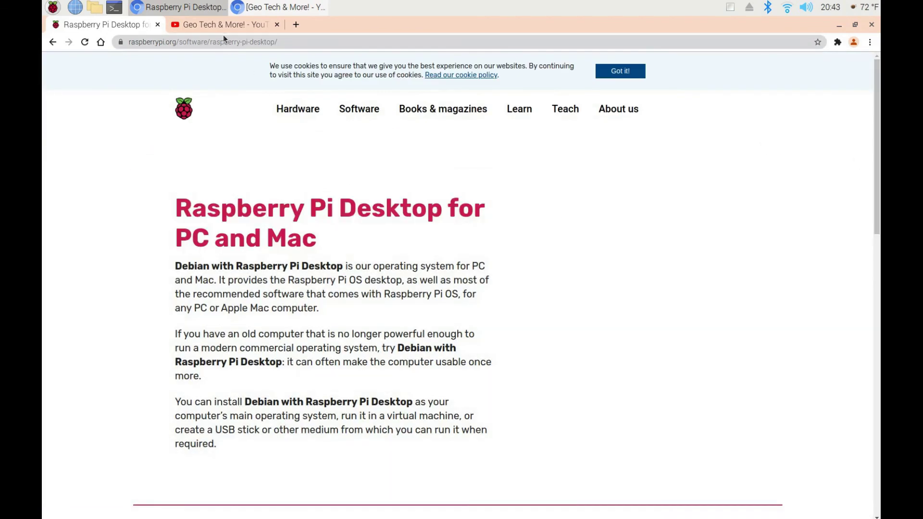
{"action": "left_click", "coordinate": [222, 26]}
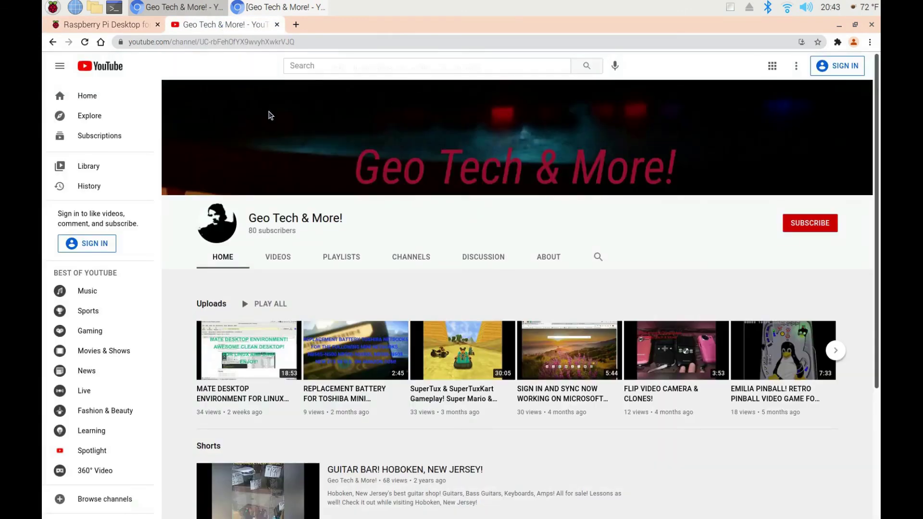